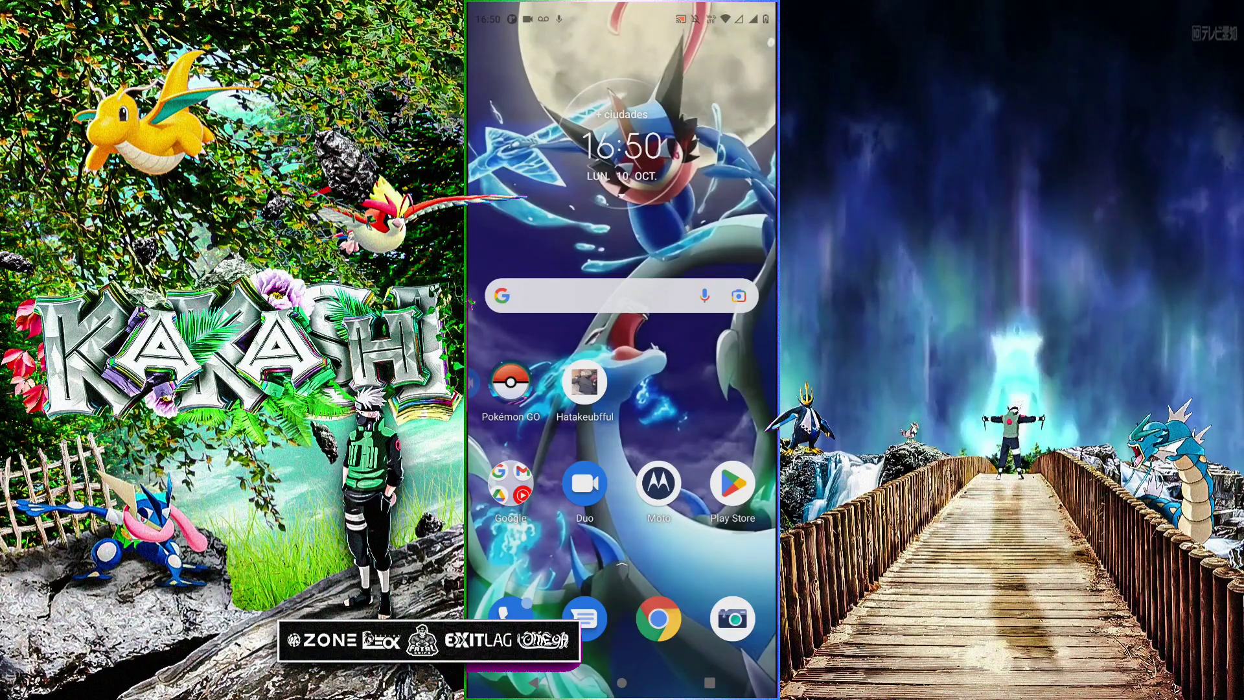
Open the phone's Configuración, go to the phone information page, and activate developer mode through the build number
scroll(621, 350, down, 3)
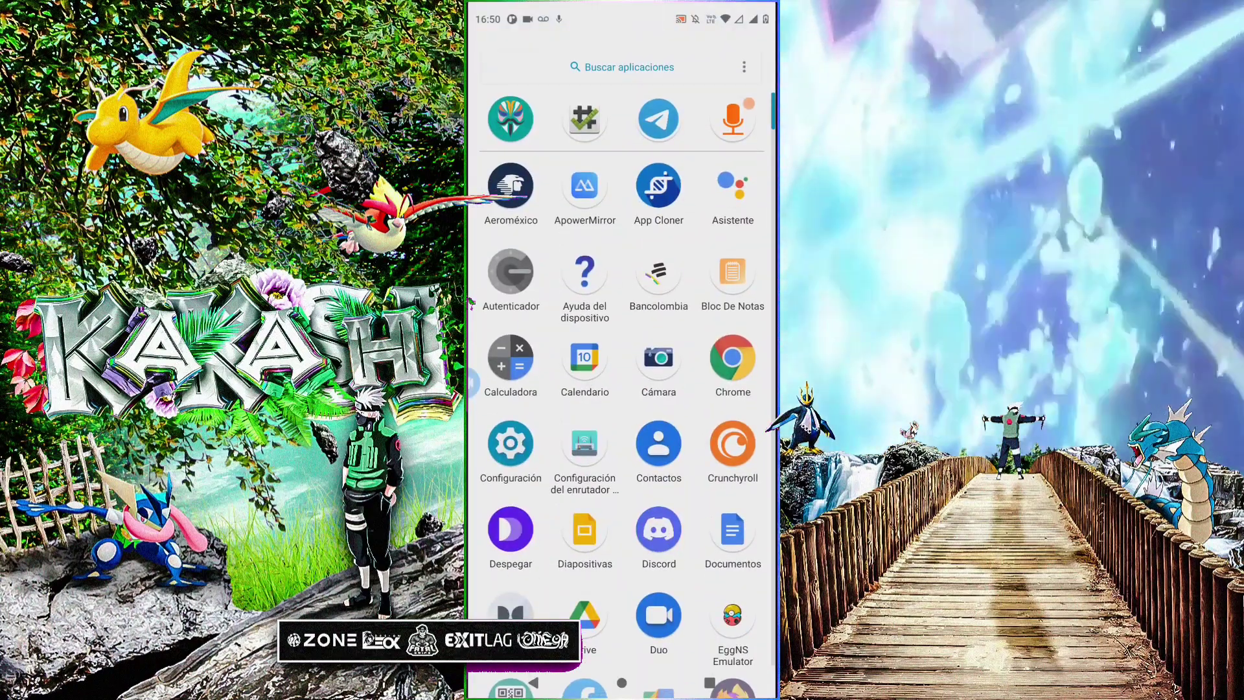
click(510, 452)
scroll(621, 350, down, 6)
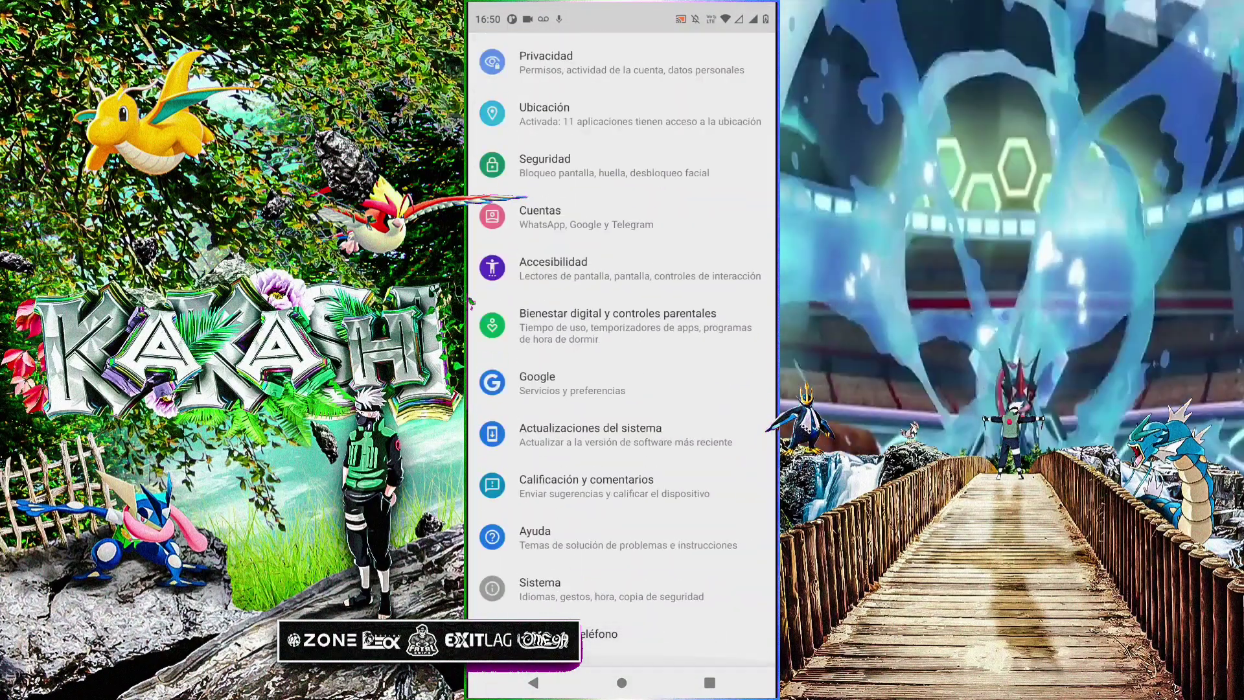
click(599, 633)
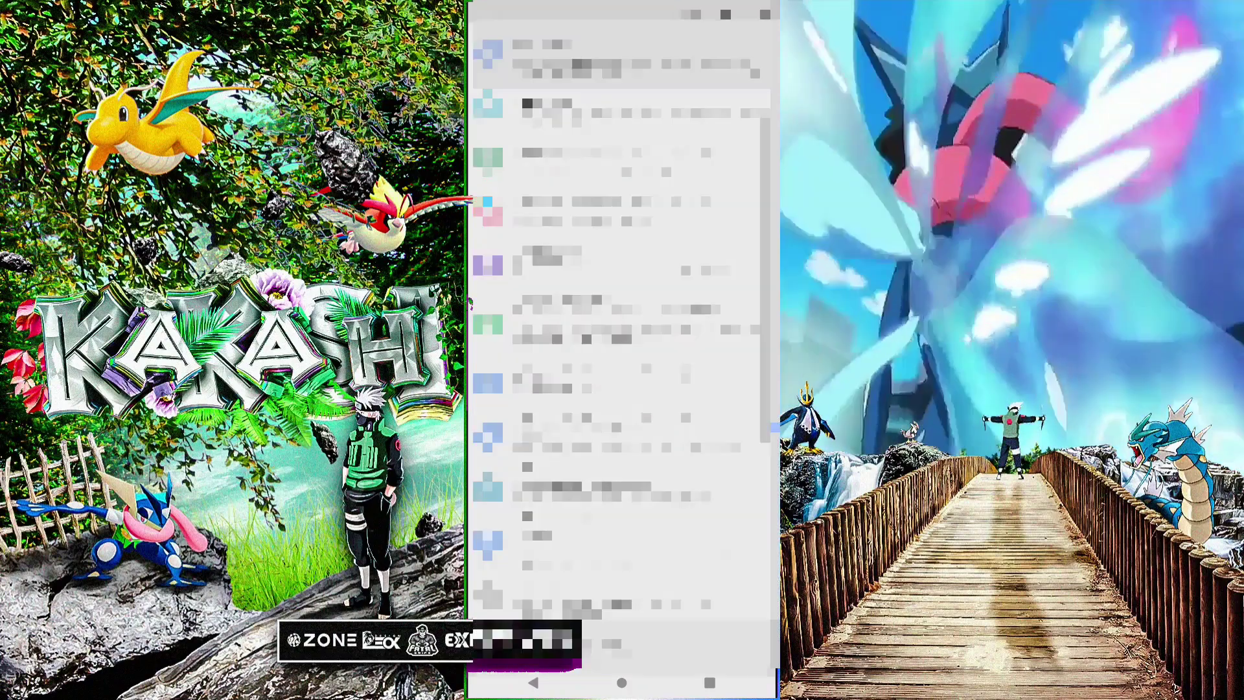
scroll(621, 350, down, 3)
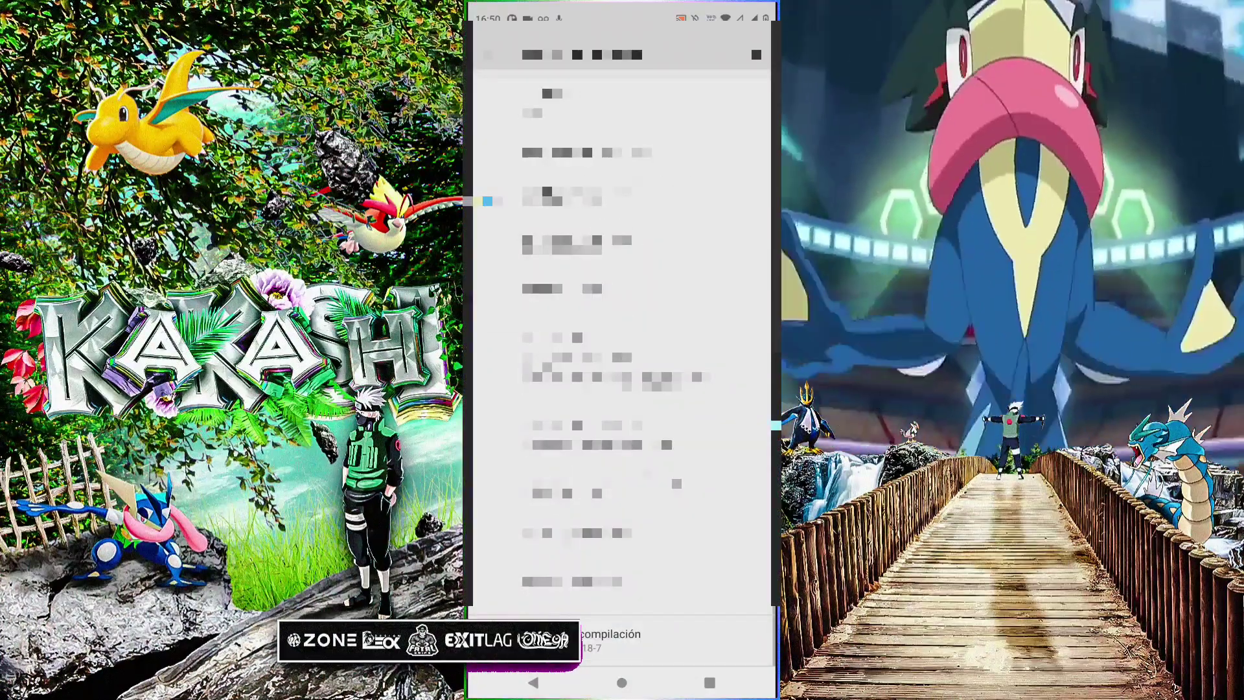
click(648, 639)
click(648, 640)
click(490, 54)
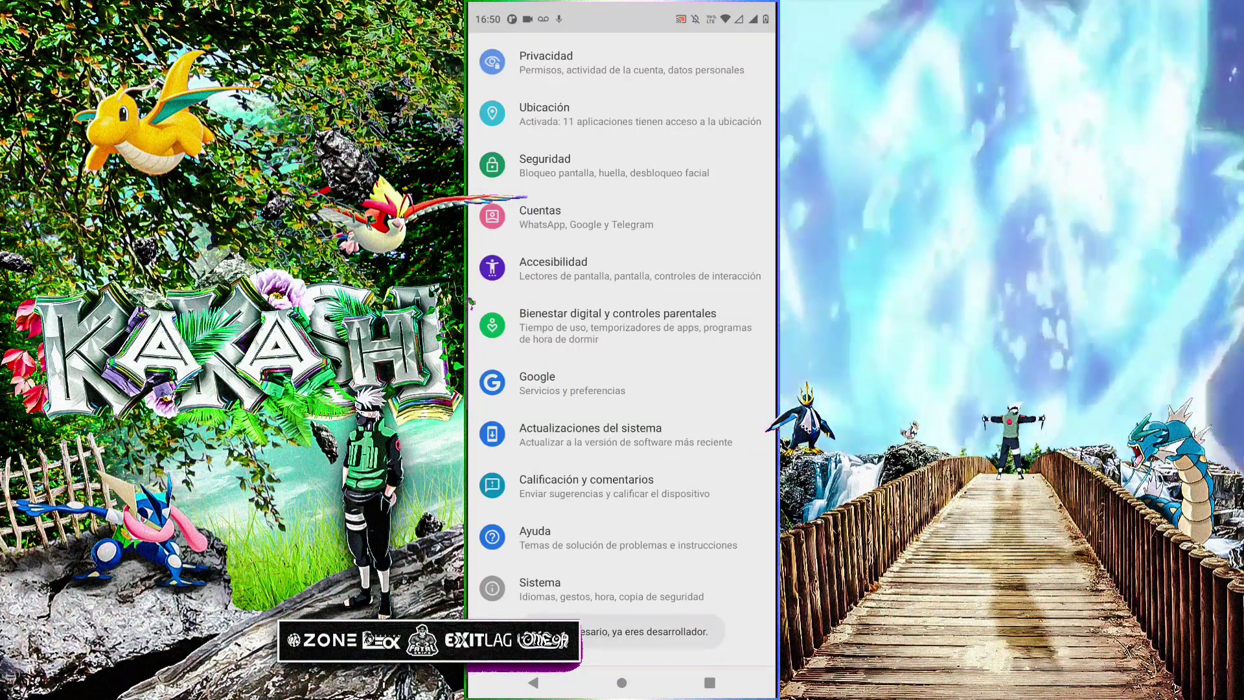
Check the Depuración por USB setting in the phone's Opciones para desarrolladores, and return to the home screen
click(621, 588)
click(621, 277)
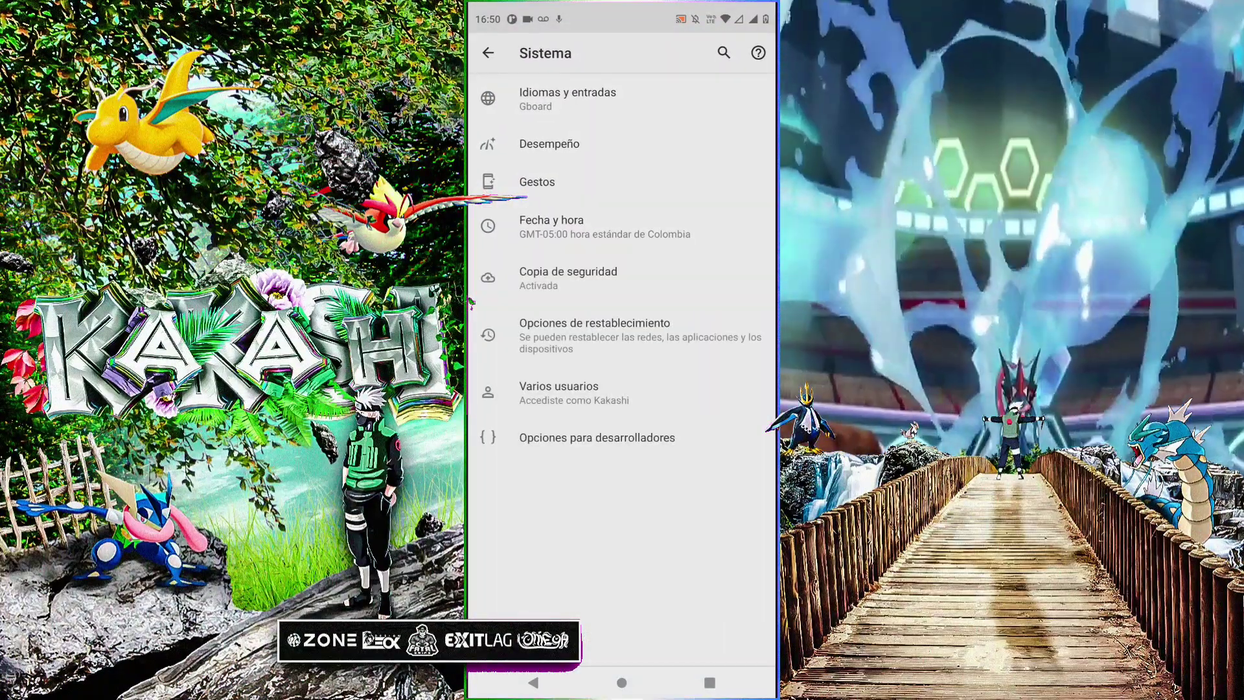
click(621, 437)
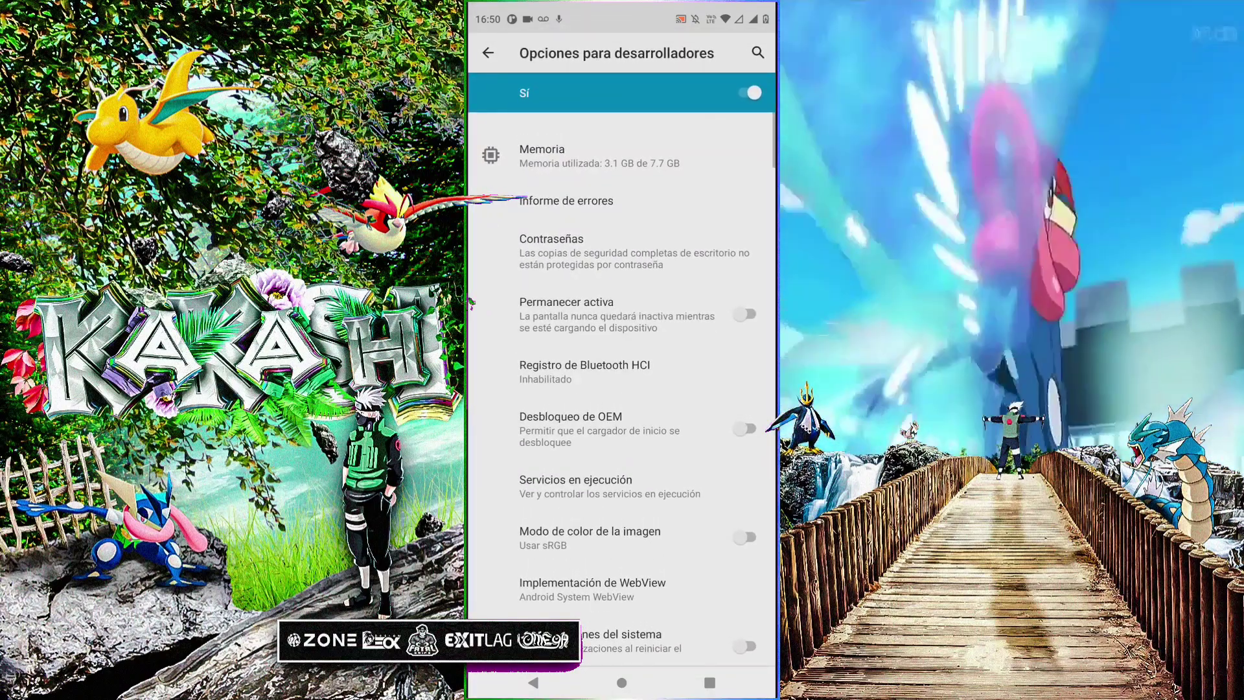
scroll(621, 388, down, 7)
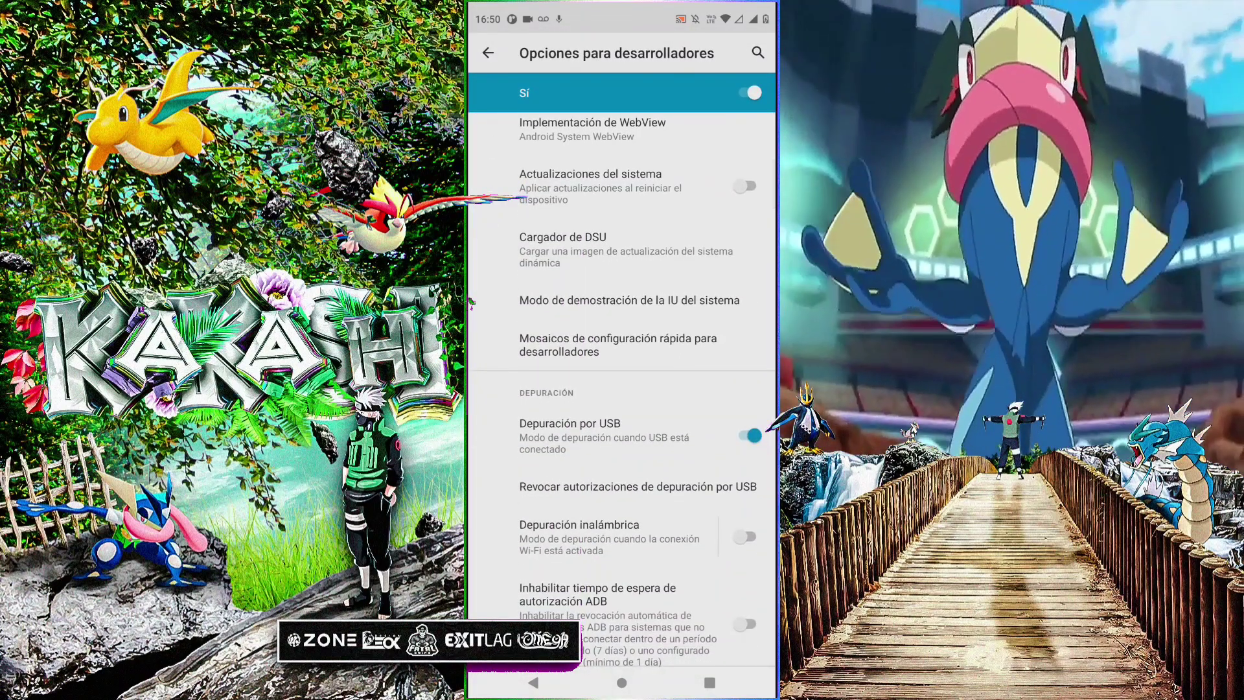
click(621, 682)
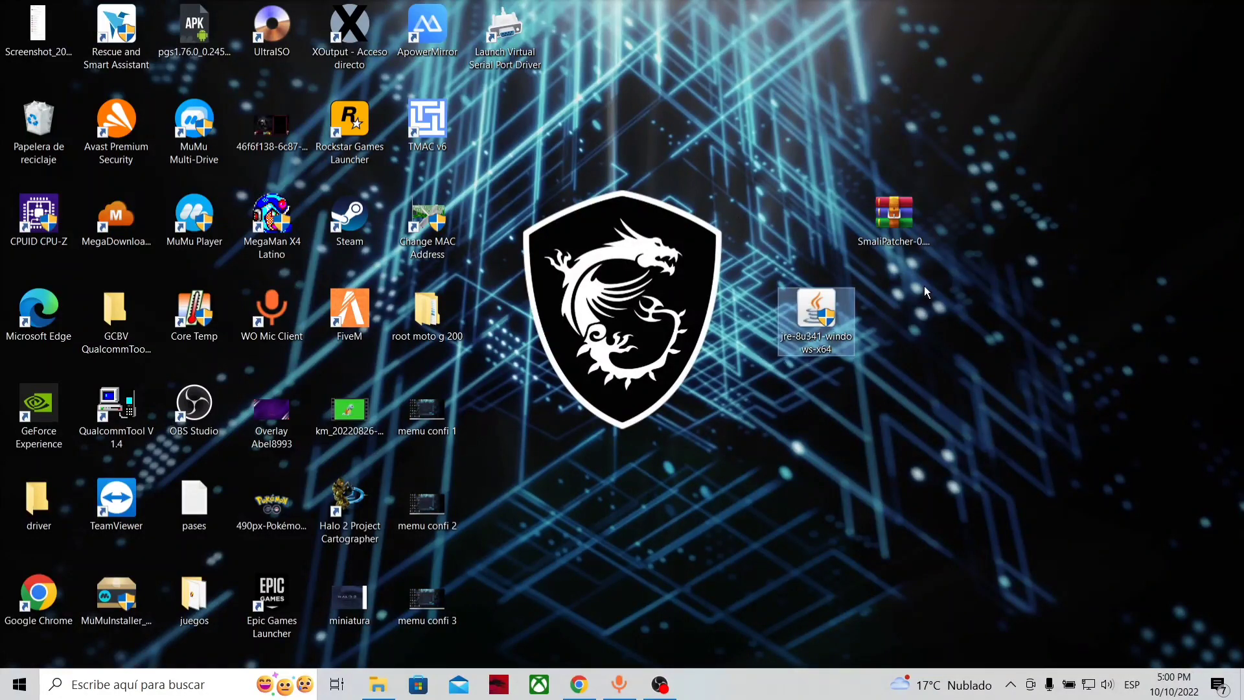
Line up the SmaliPatcher archive above the Java installer on the PC desktop, and view the .NET Framework 4.7.2 download page in Chrome
click(907, 234)
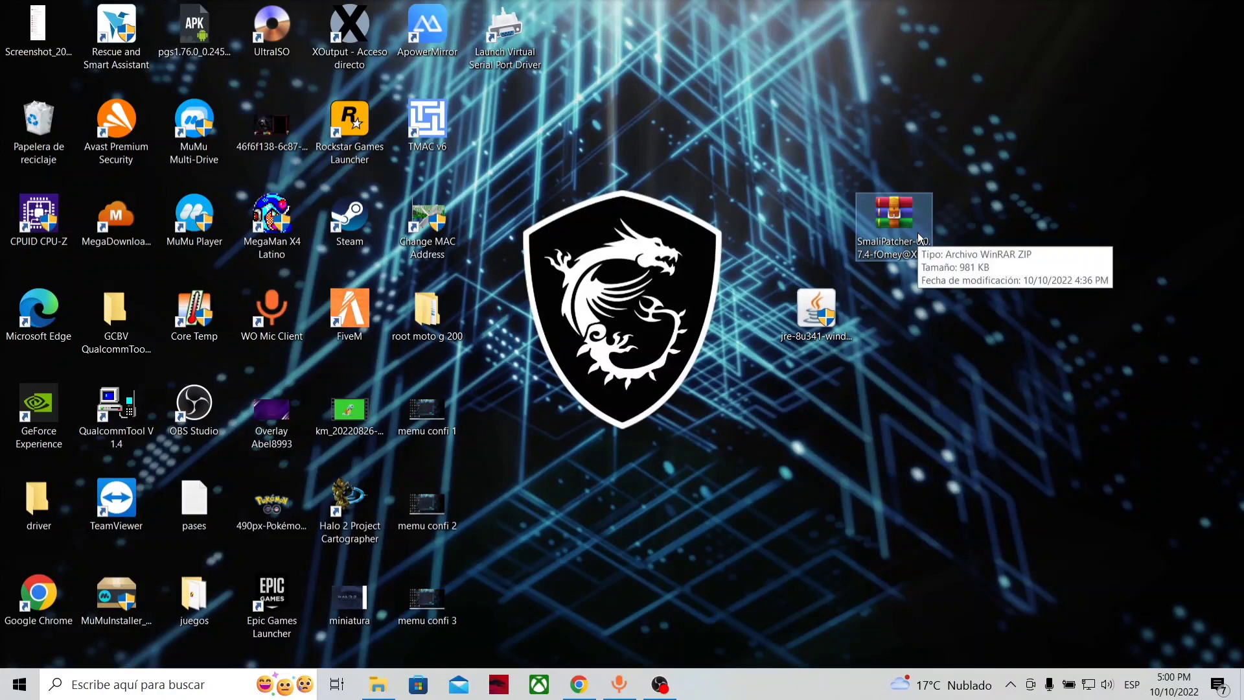
drag(920, 237, 842, 238)
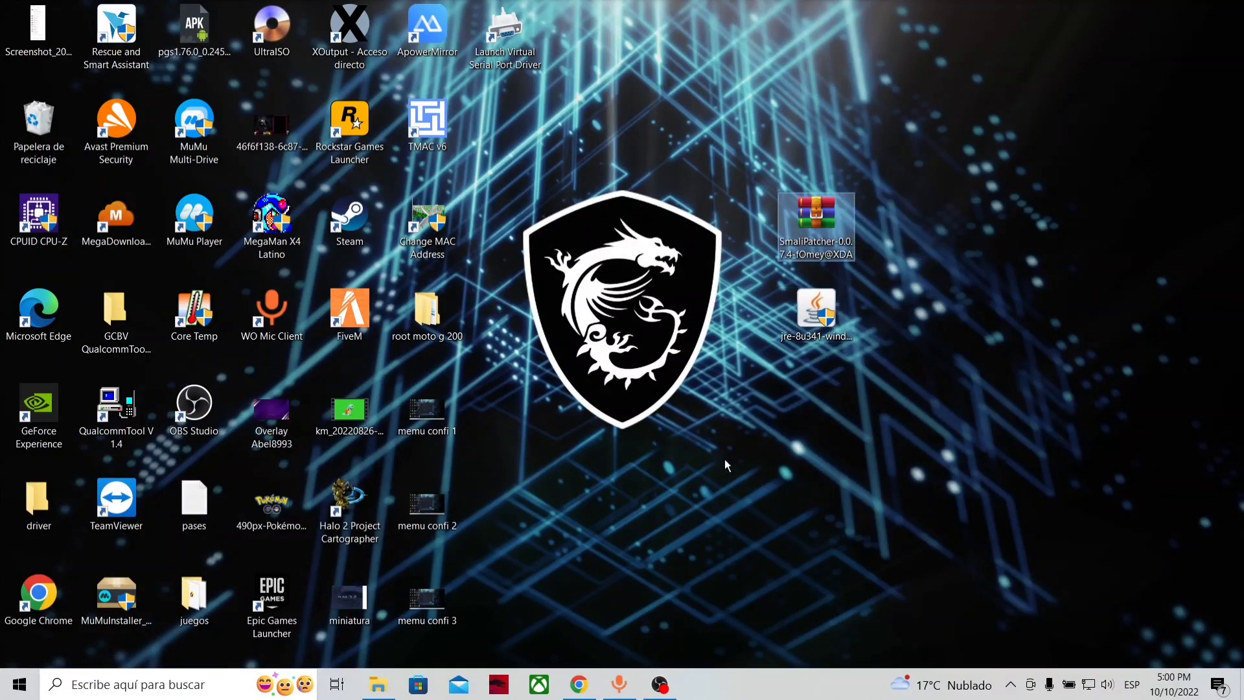
click(579, 683)
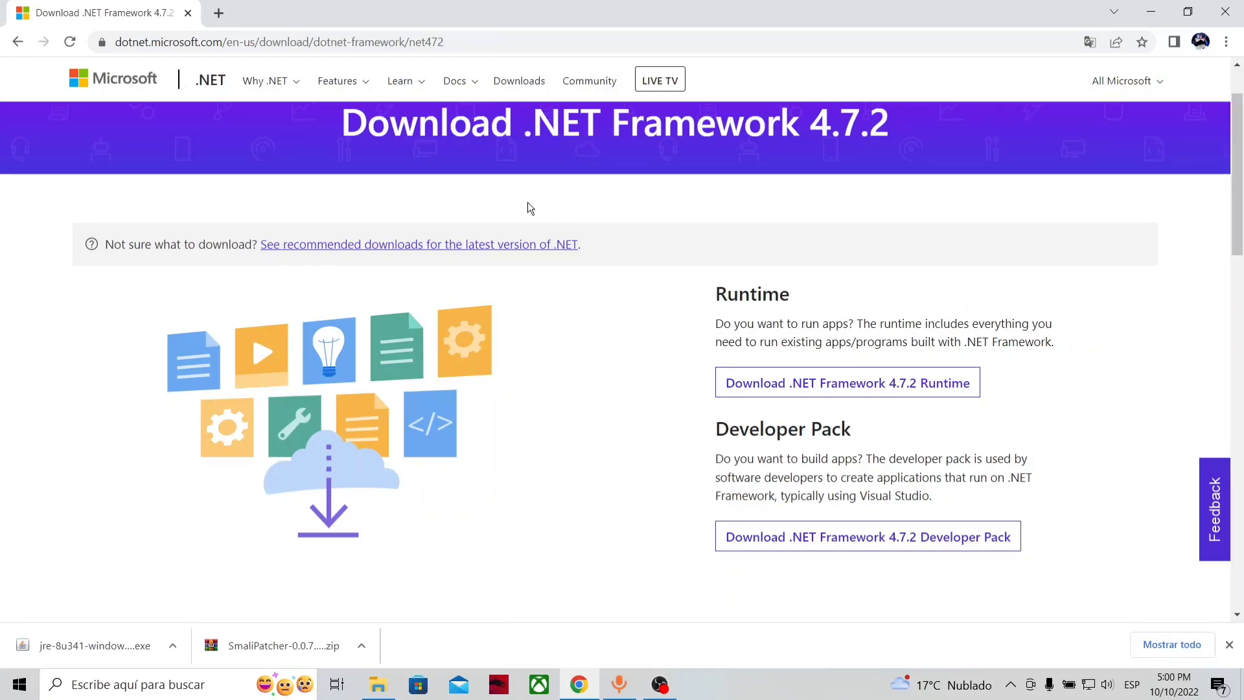
click(1150, 12)
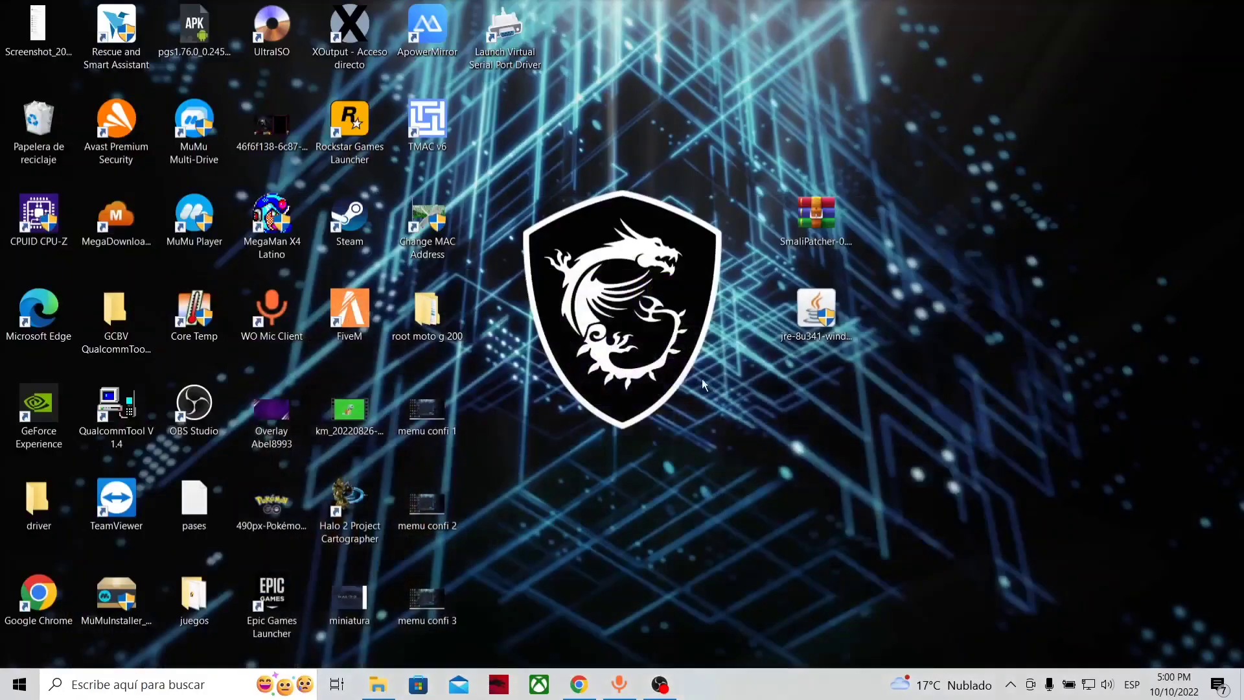
Run the jre-8u341 Java installer from the desktop and close its setup window
double_click(815, 323)
click(747, 487)
click(826, 486)
Move the SmaliPatcher-0.0.7.4-fOmey@XDA archive from the desktop to the root of the C: drive, granting administrator permission
drag(828, 228, 741, 223)
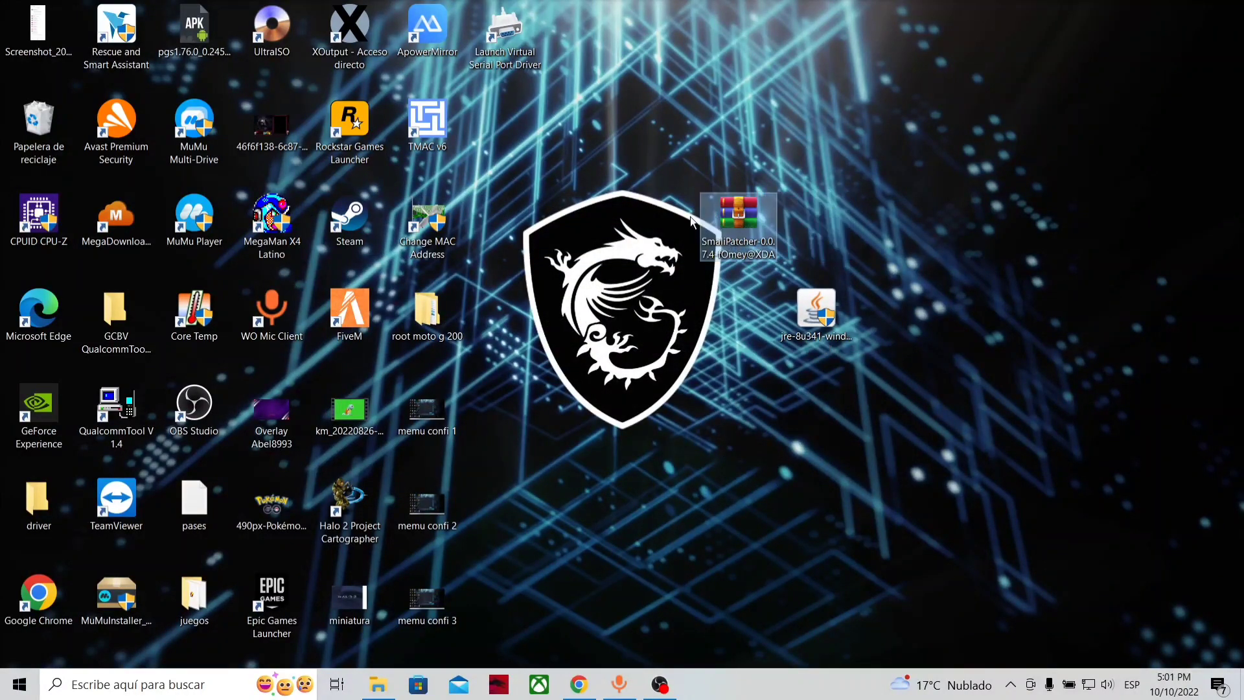
right_click(741, 223)
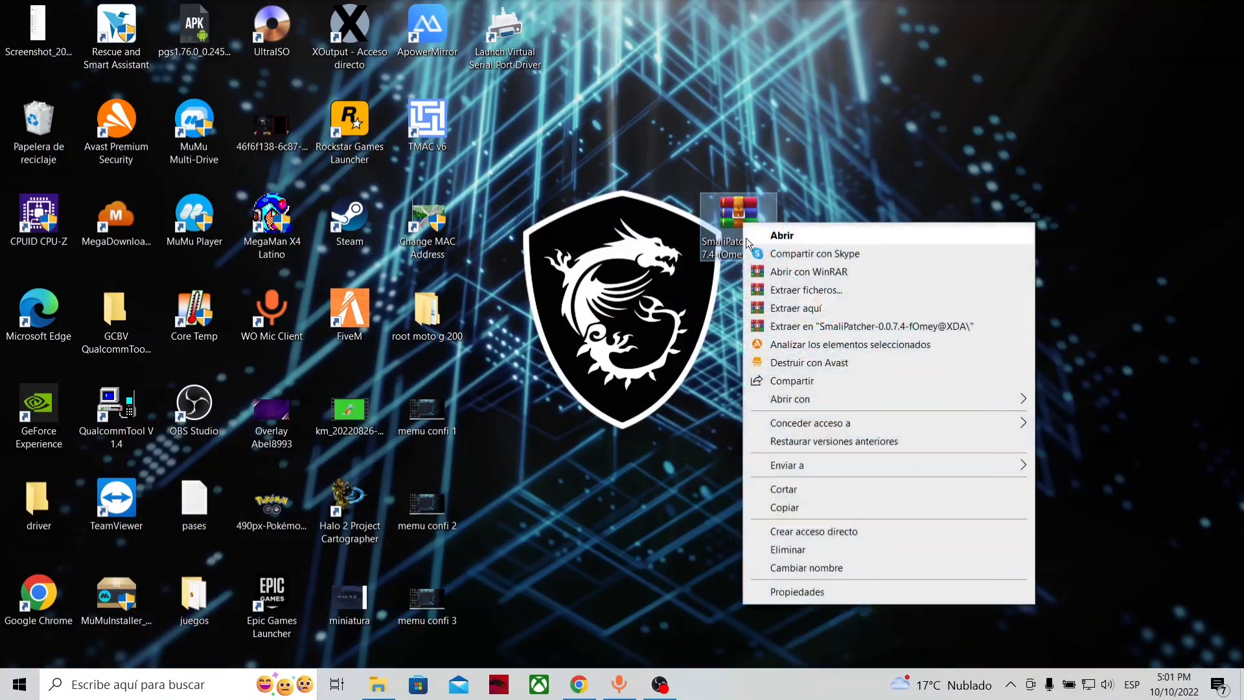
click(796, 493)
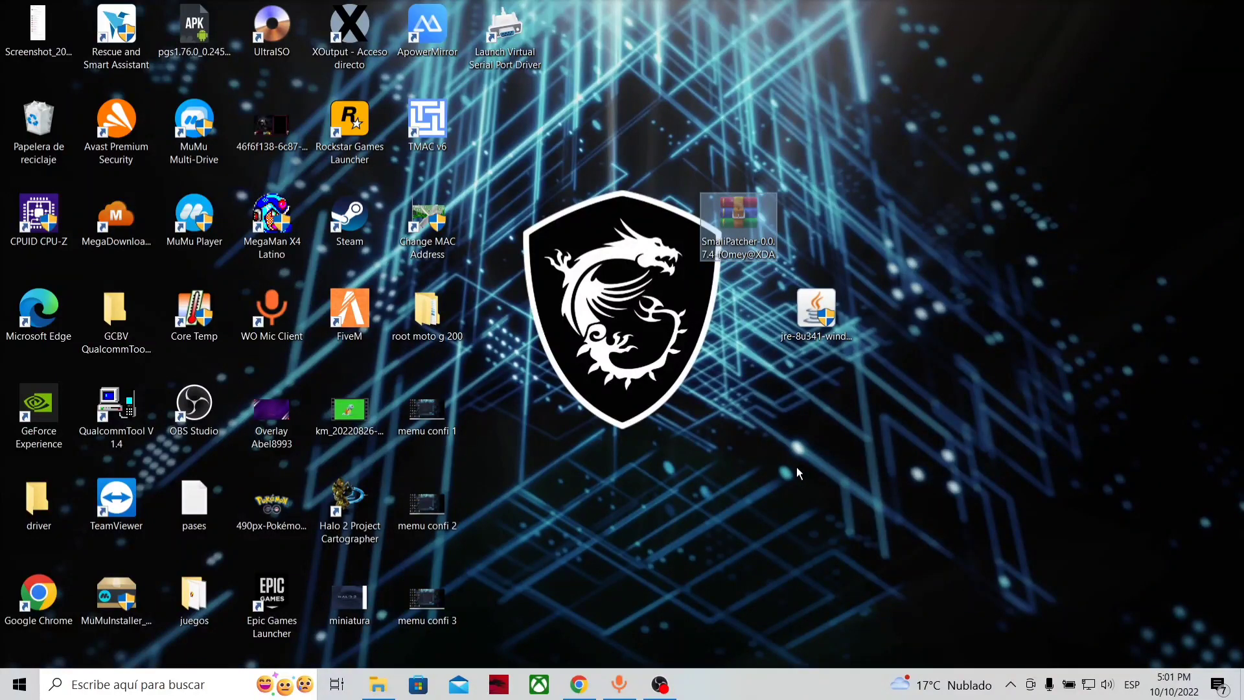
key(super+e)
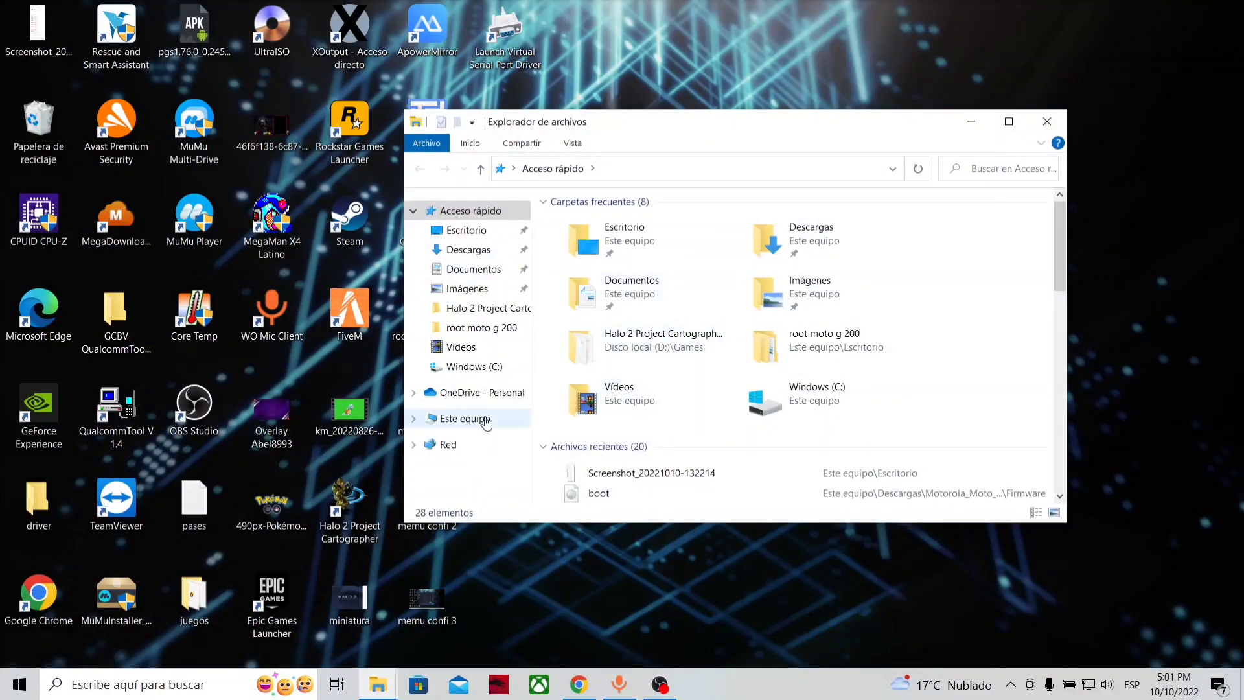
click(486, 421)
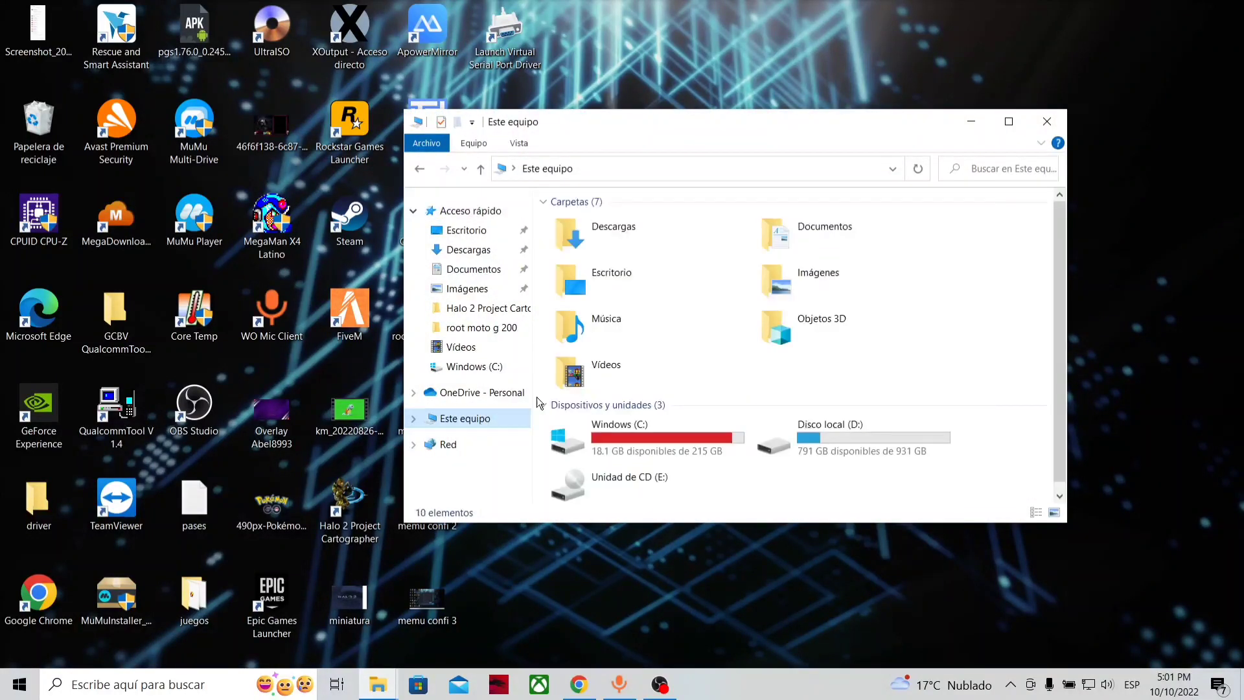
double_click(643, 434)
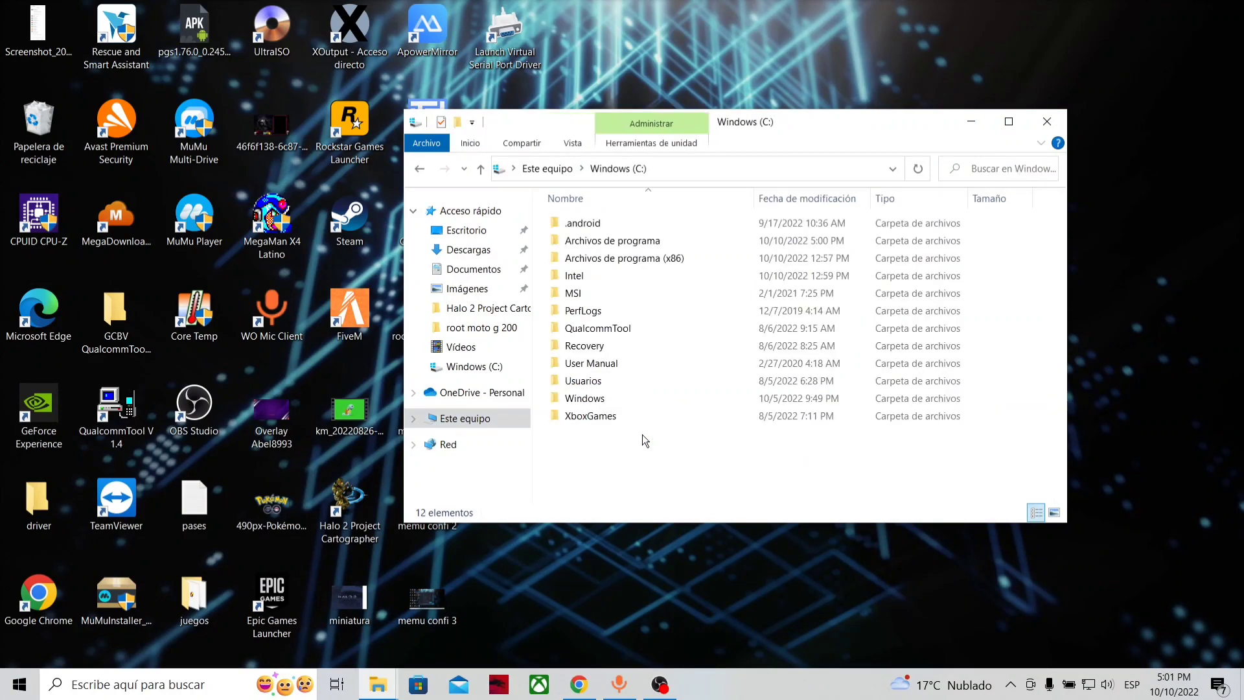
right_click(589, 462)
click(628, 341)
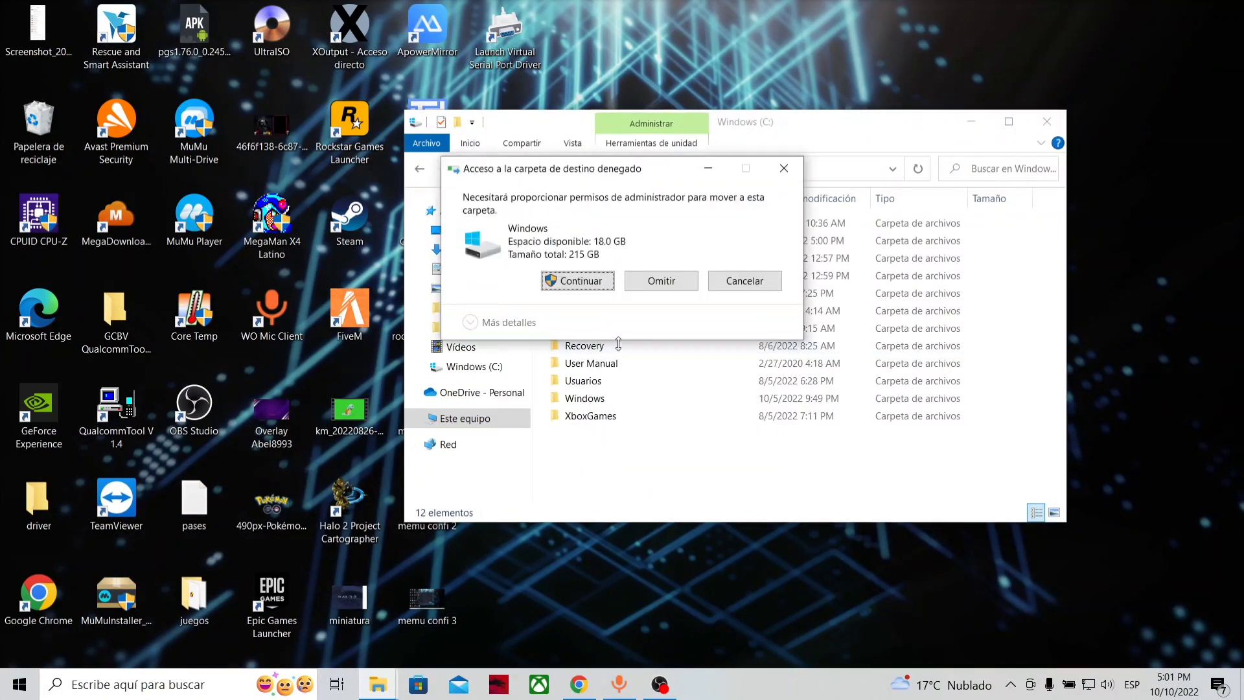
click(581, 283)
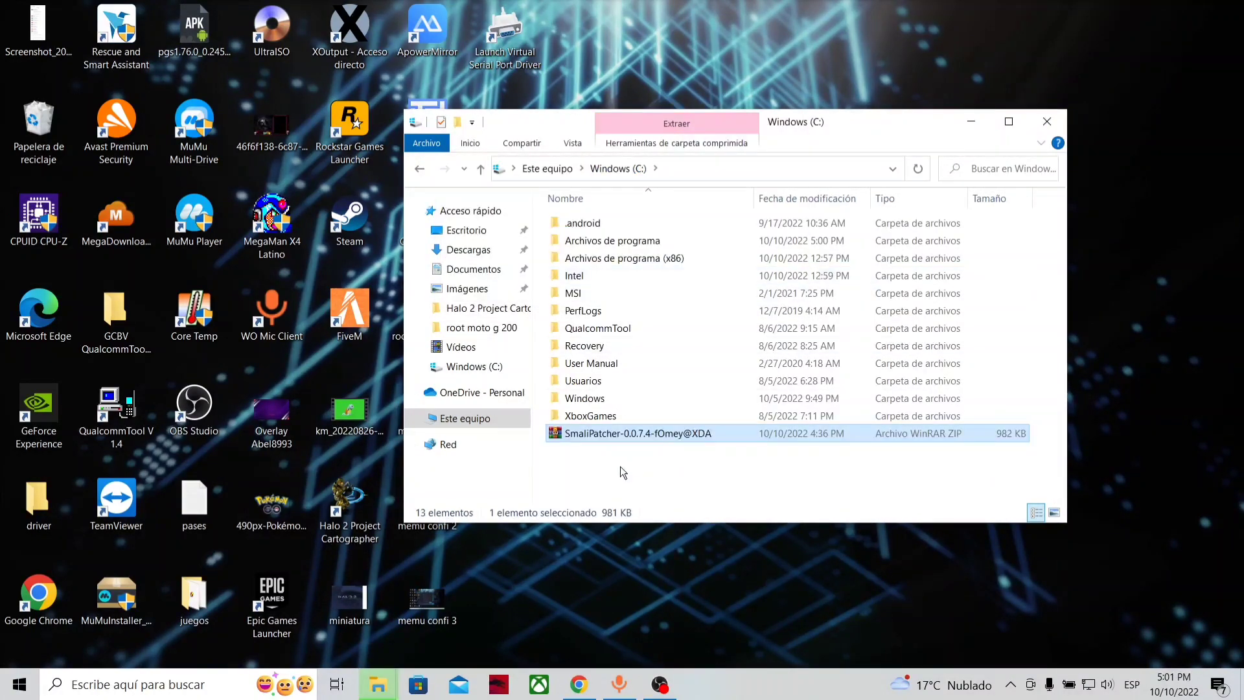
Extract the SmaliPatcher archive on the C: drive into a folder of the same name and open that folder
drag(814, 121, 766, 91)
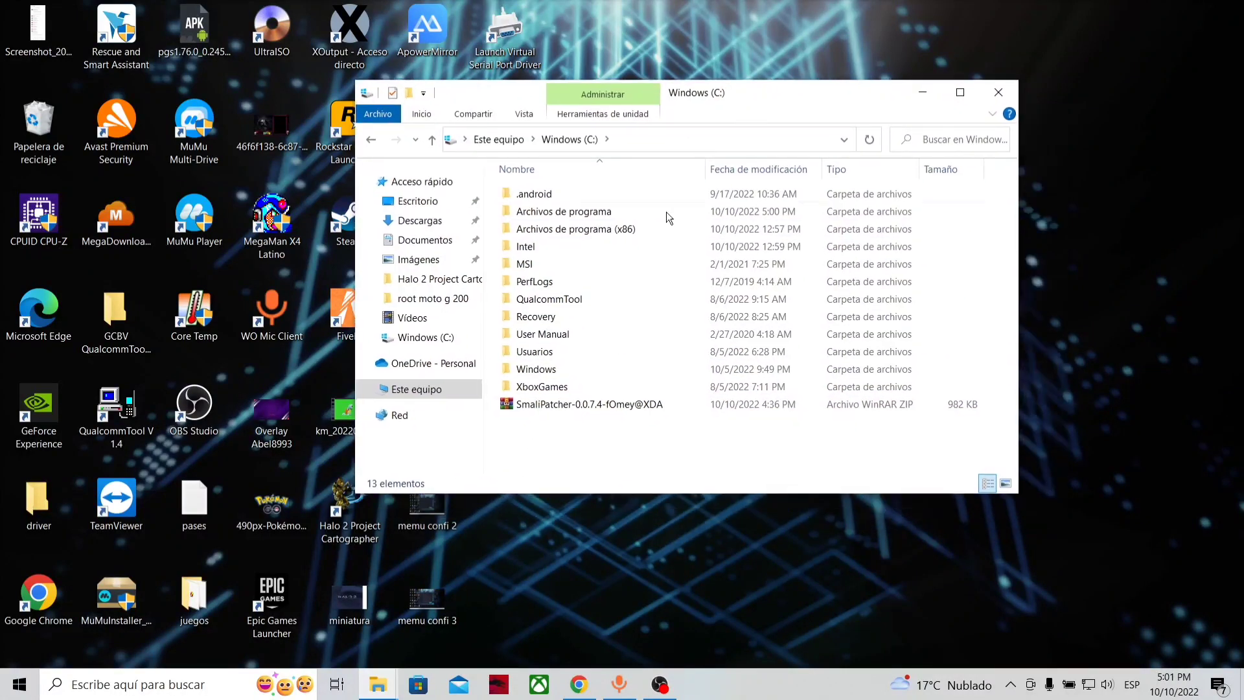
right_click(579, 405)
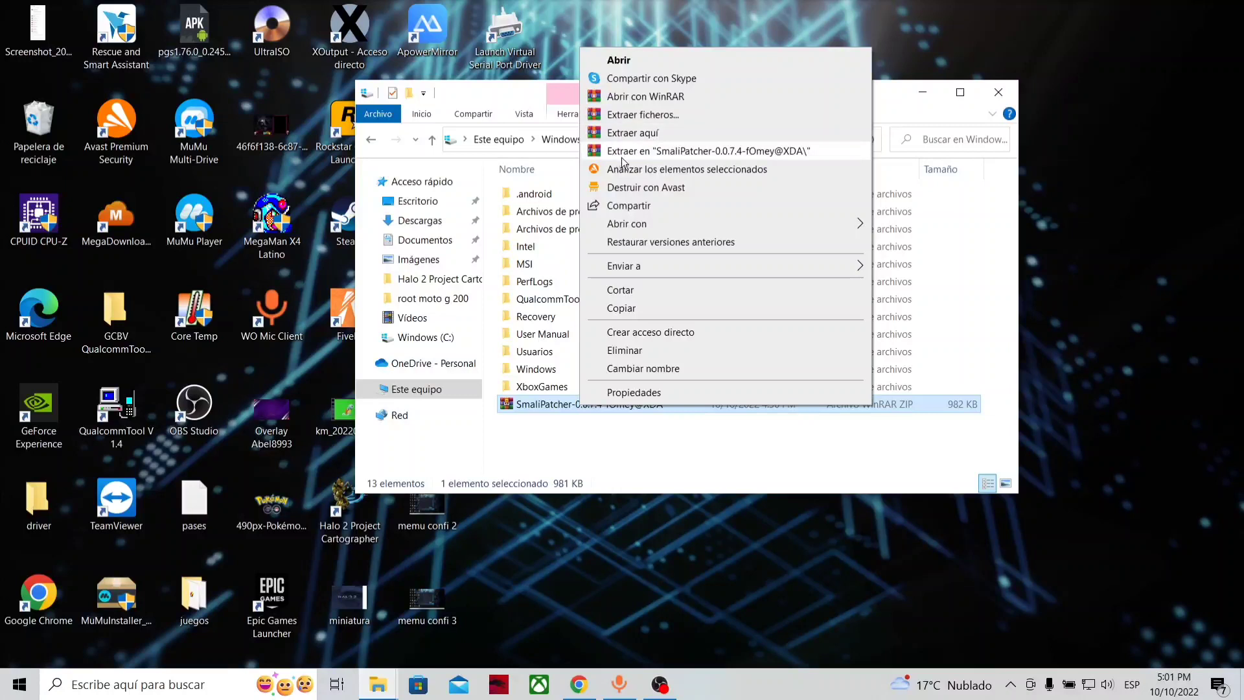
click(732, 152)
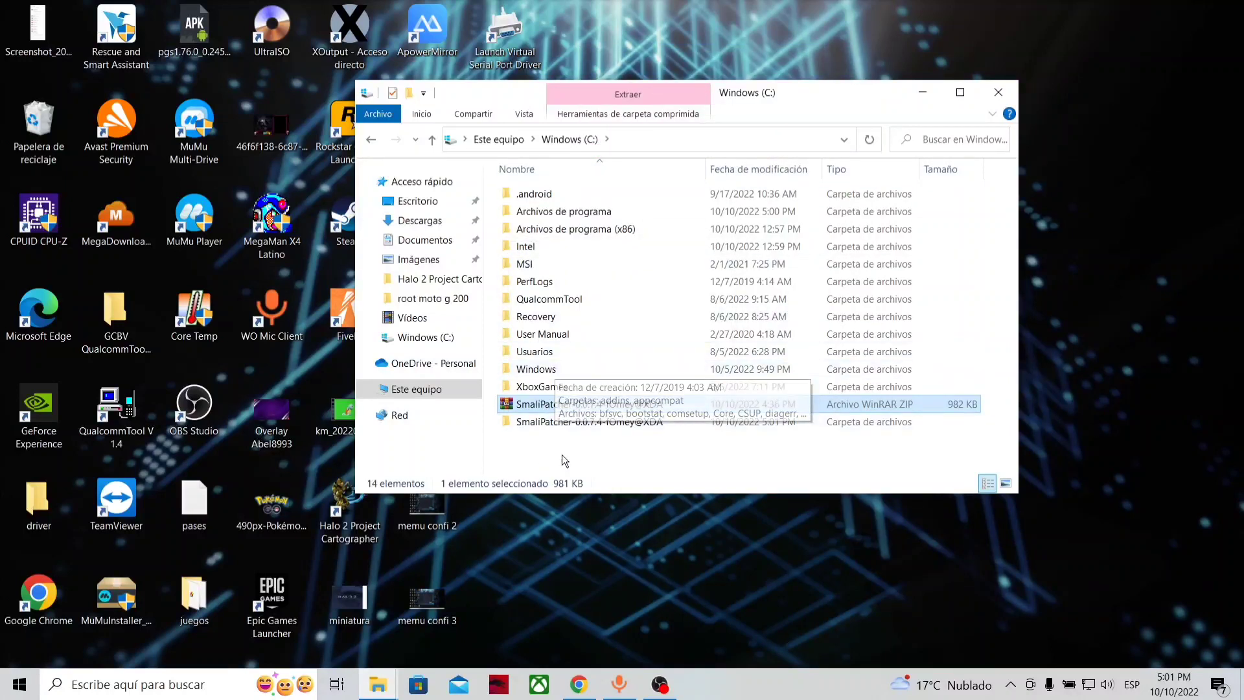
double_click(590, 425)
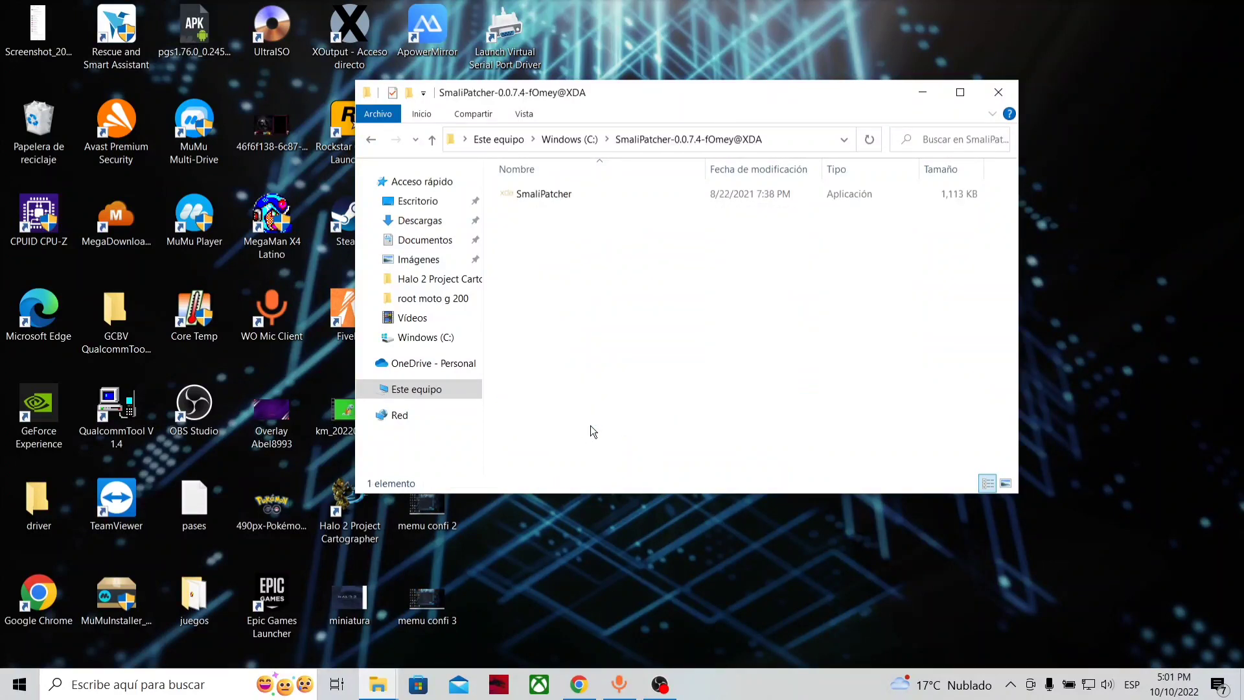
Launch the SmaliPatcher application from the extracted folder, let its binaries download, and move its window over the folder window
drag(625, 88, 651, 71)
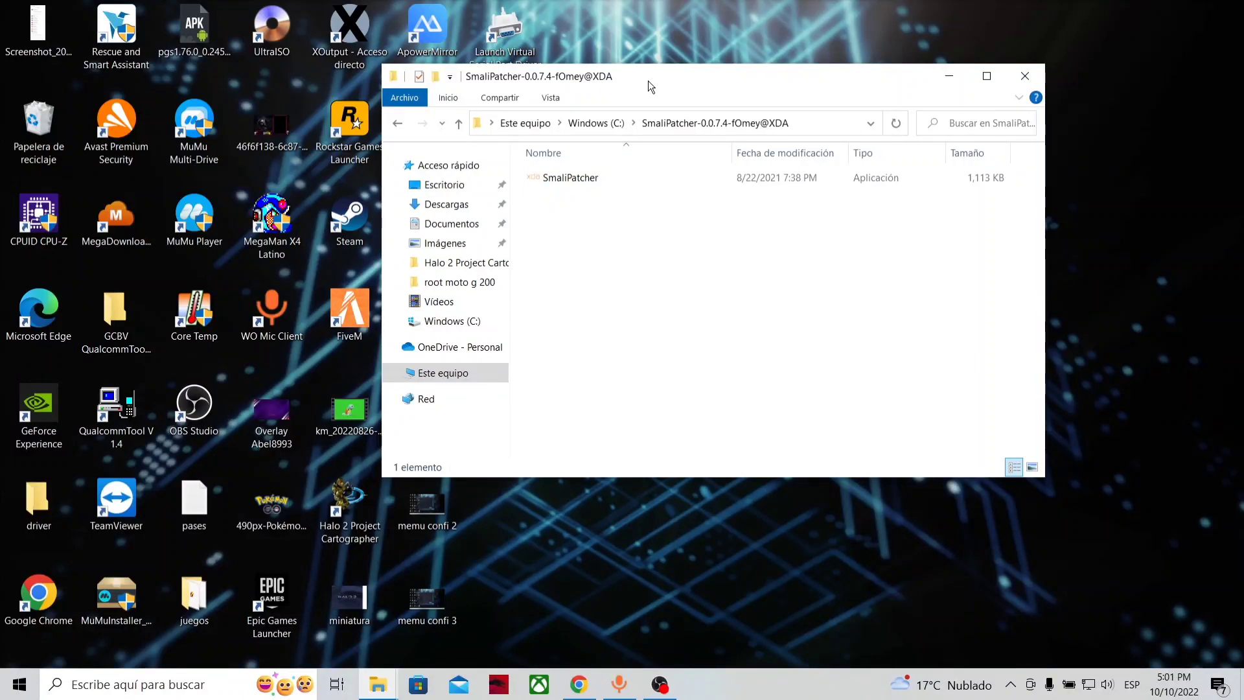
click(546, 176)
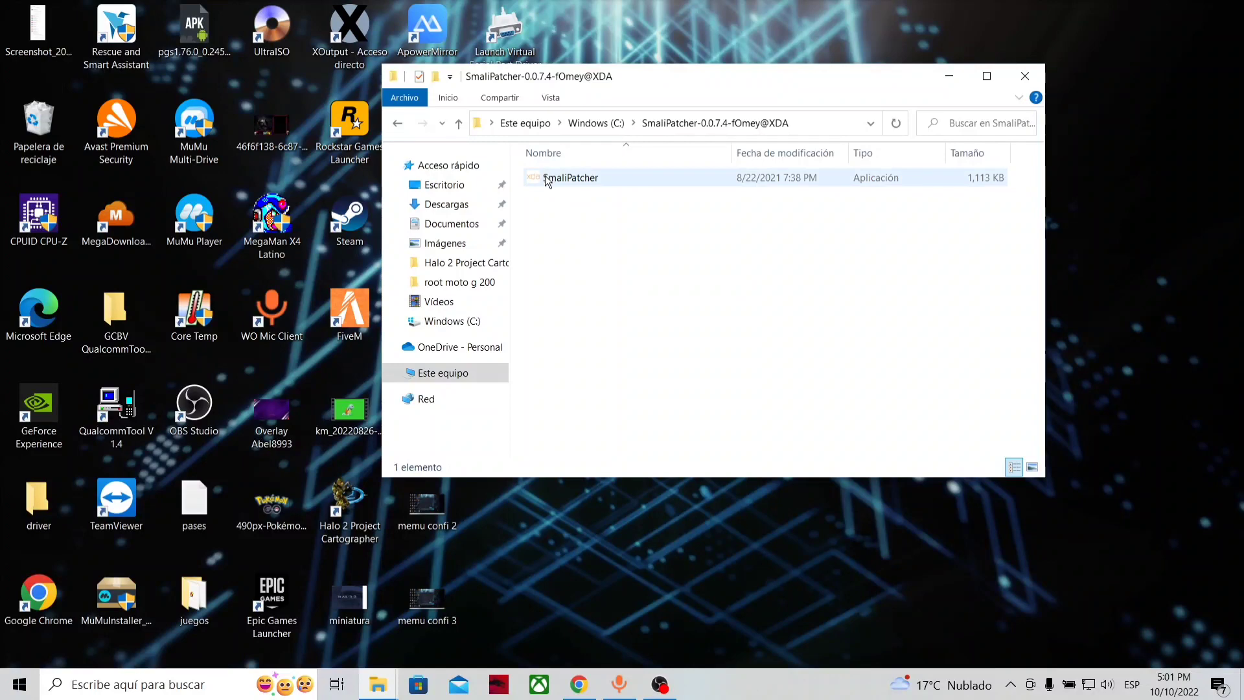
right_click(546, 177)
click(603, 164)
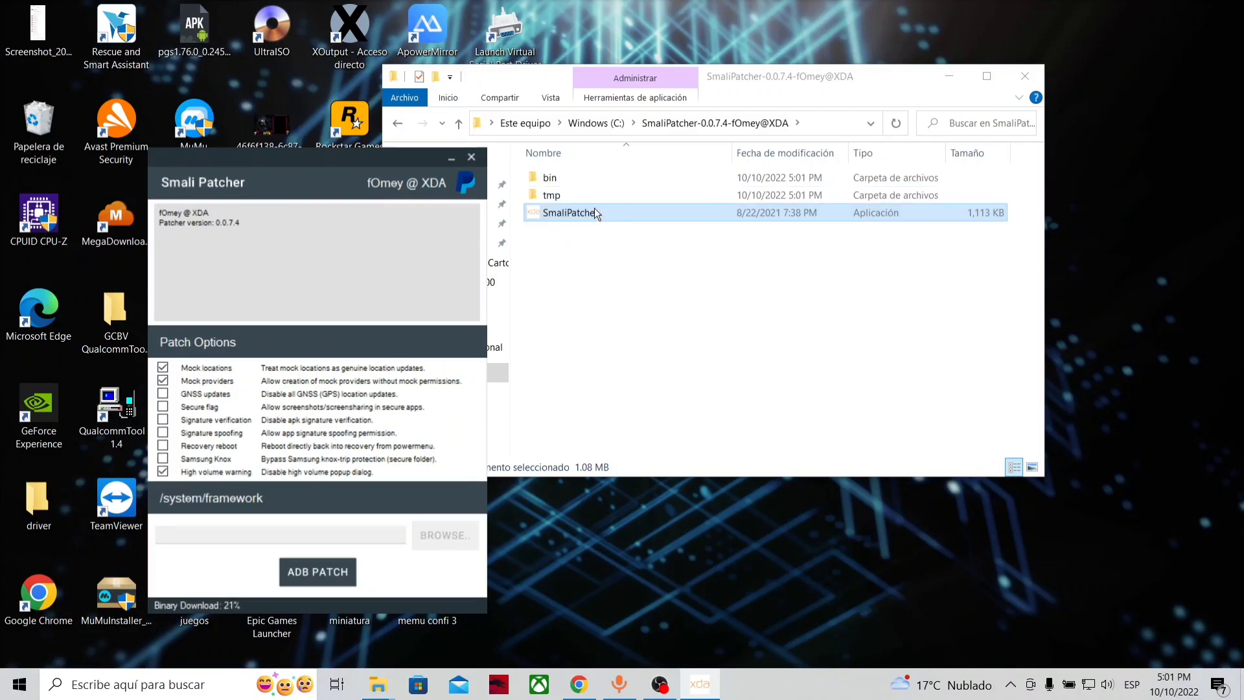
drag(253, 158, 254, 107)
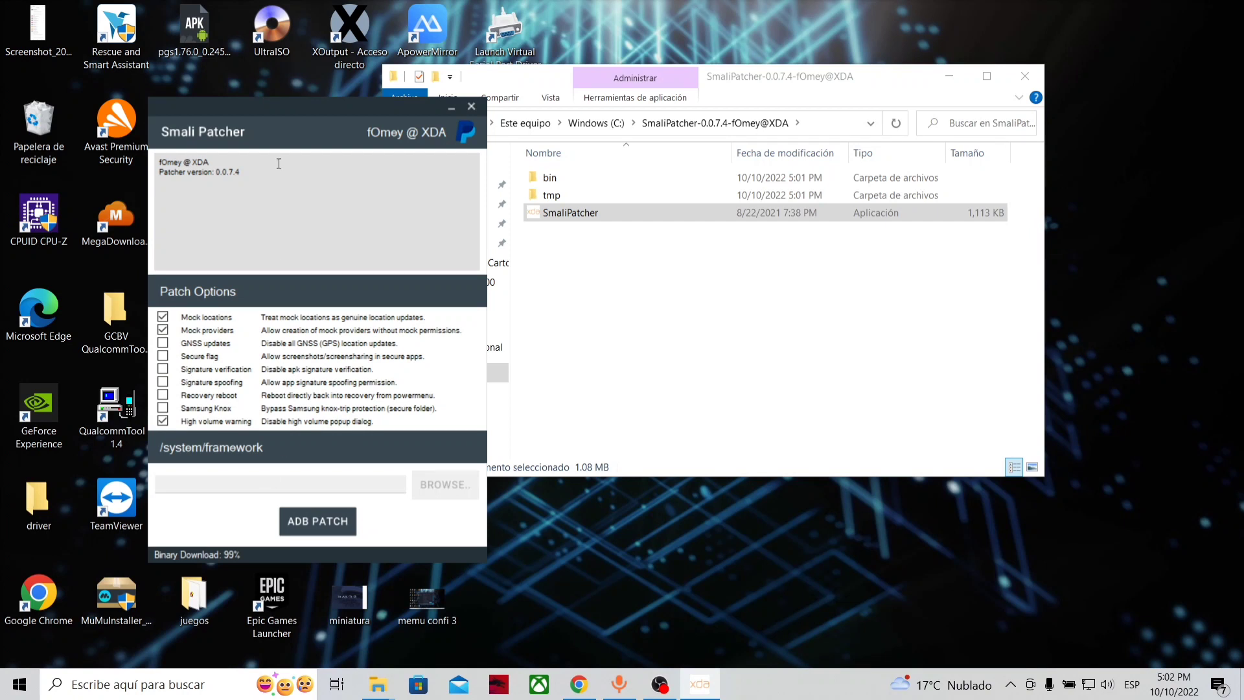
drag(272, 127, 270, 111)
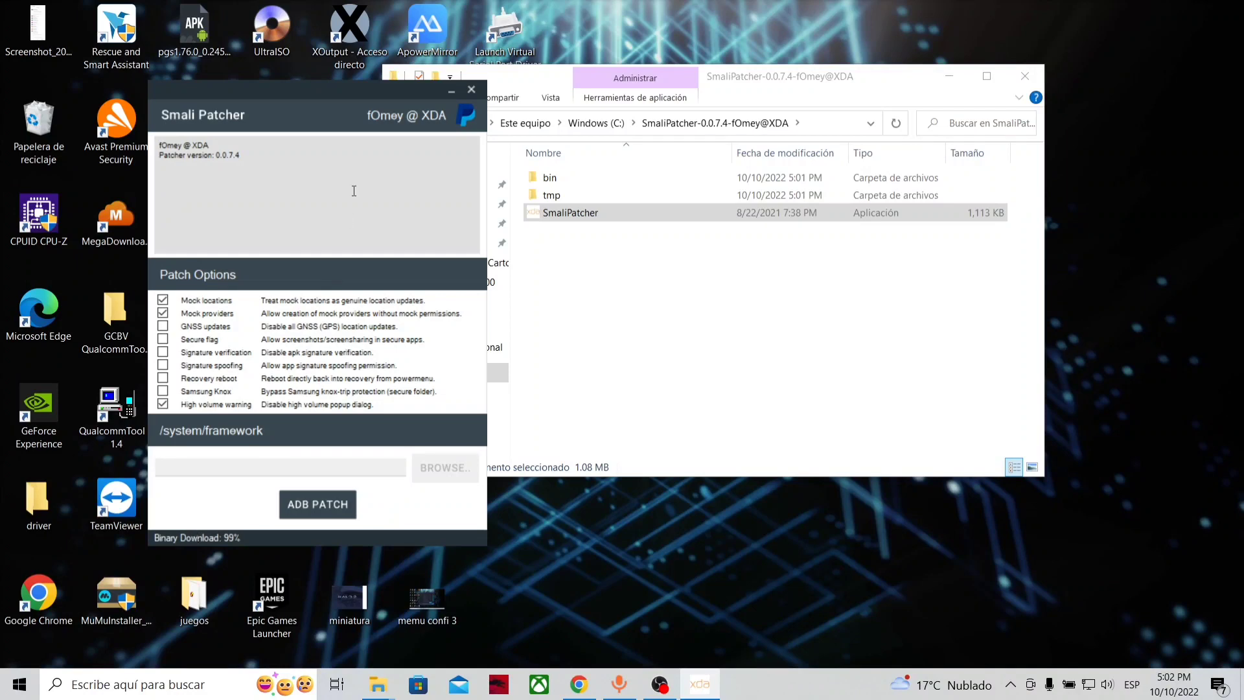
drag(330, 94, 890, 81)
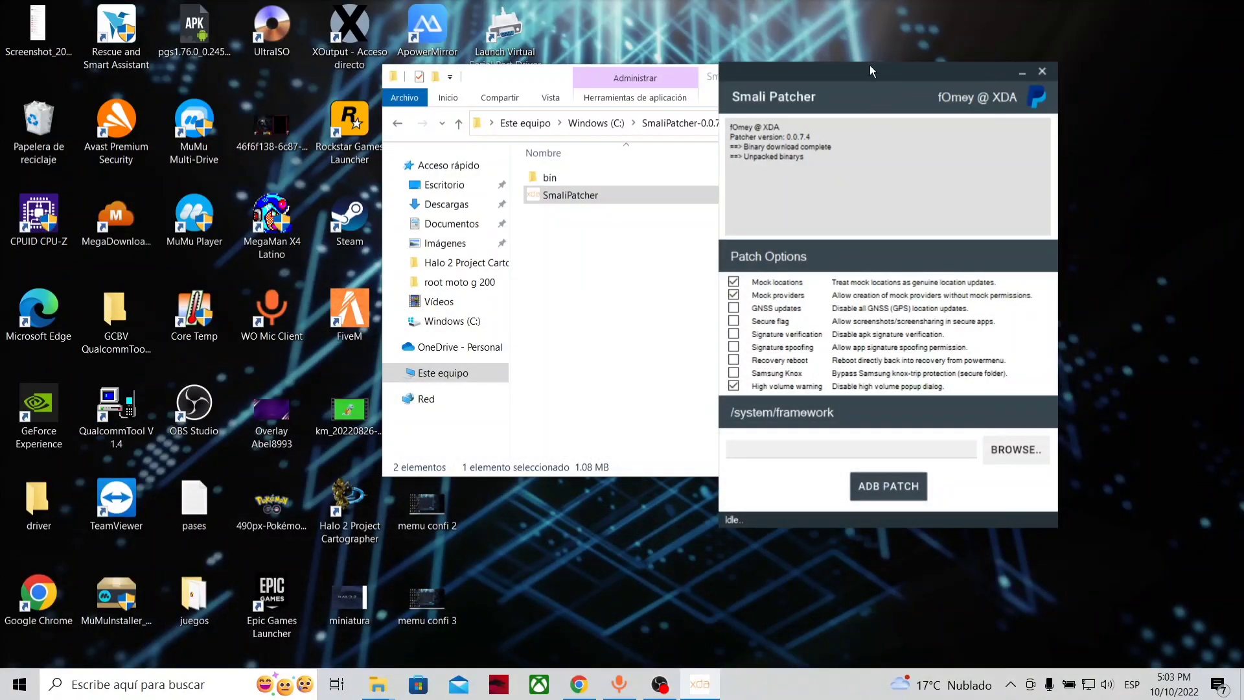
drag(865, 70, 846, 64)
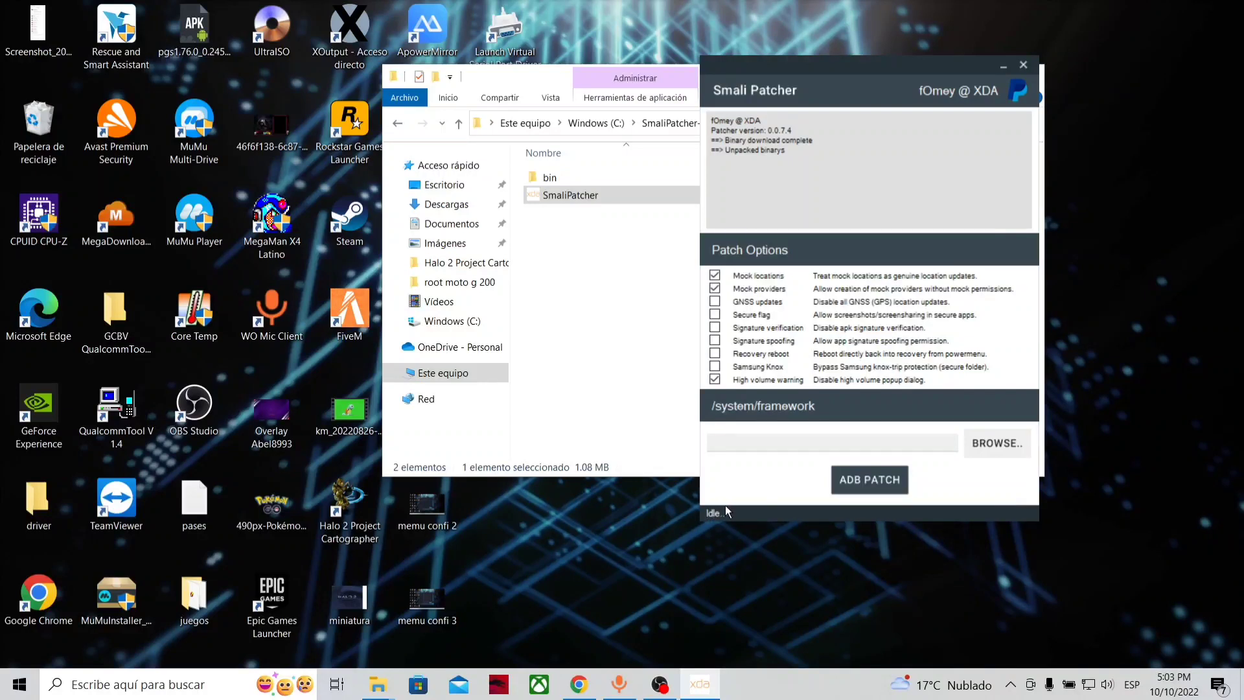
Start the ADB patch with Mock locations, Mock providers and High volume warning enabled, and bring the extracted folder to the front
click(716, 274)
drag(889, 68, 792, 94)
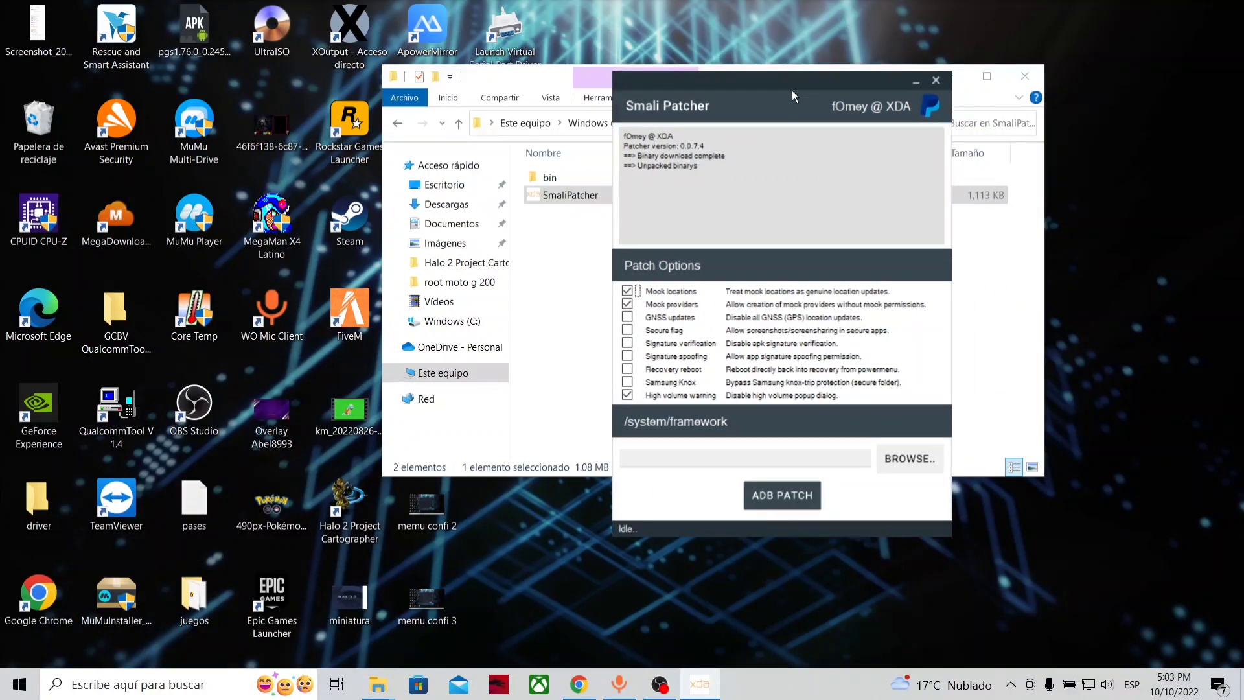
click(782, 495)
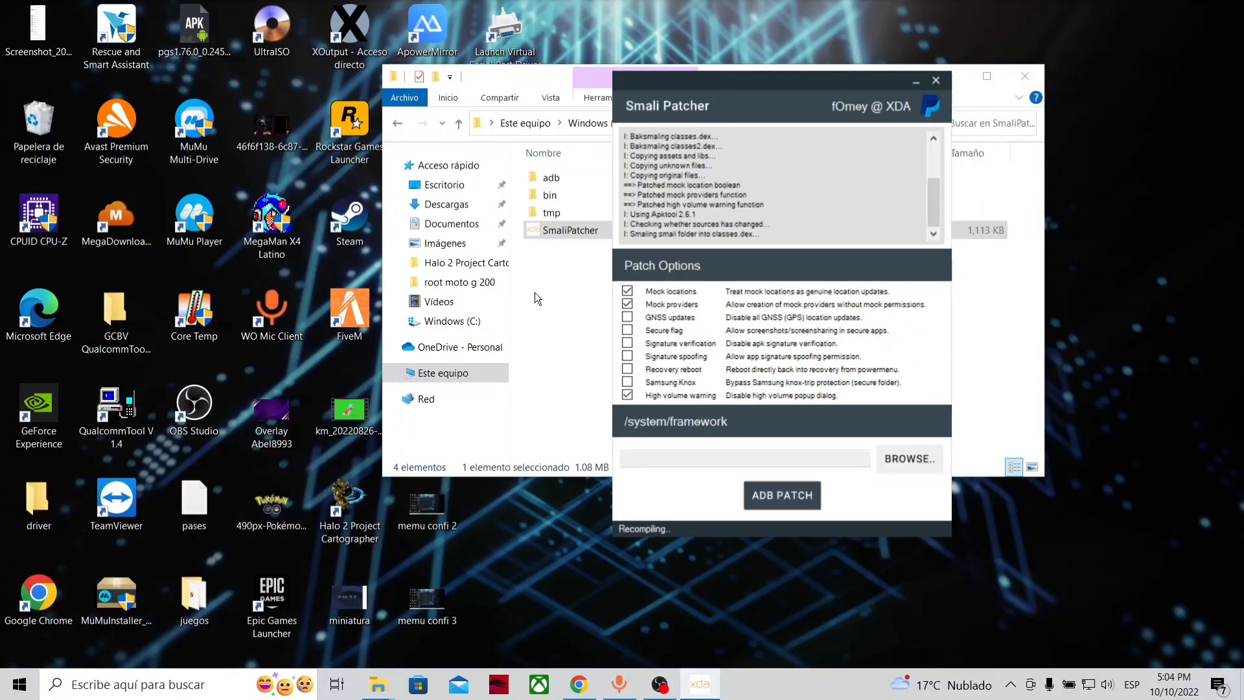
click(551, 245)
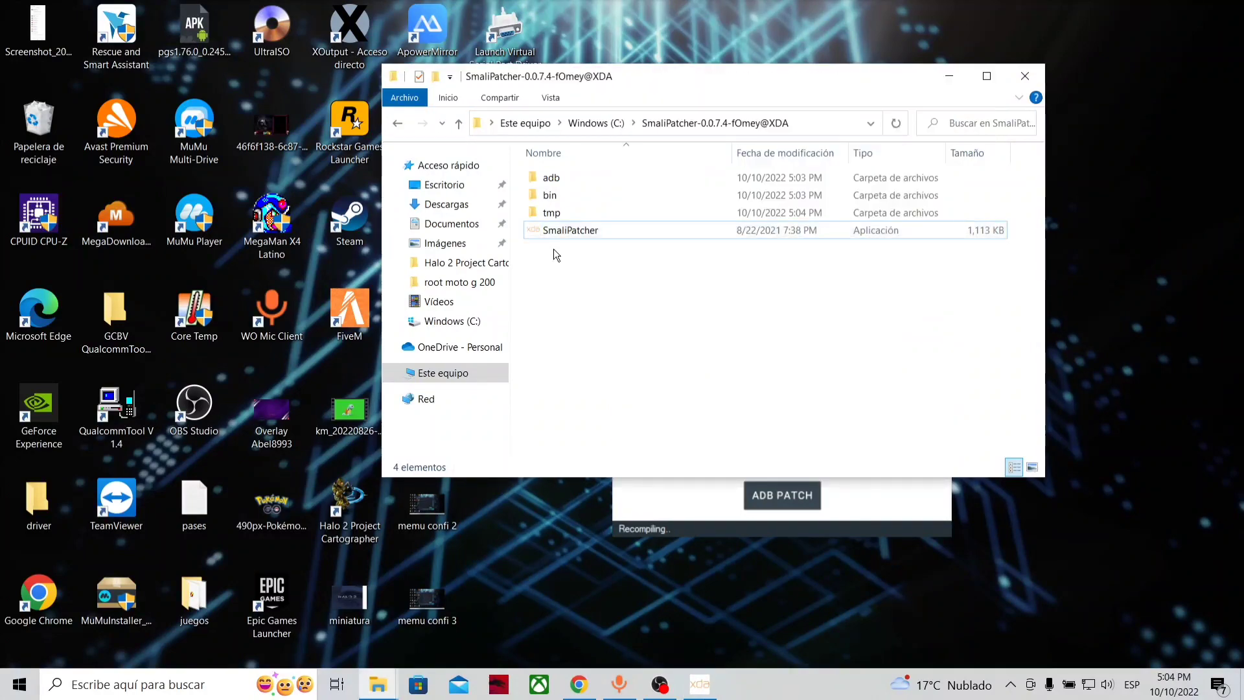
Follow the Smali Patcher log until the patch completes, minimize the newly opened output folder, review the log, and close the patcher
click(644, 496)
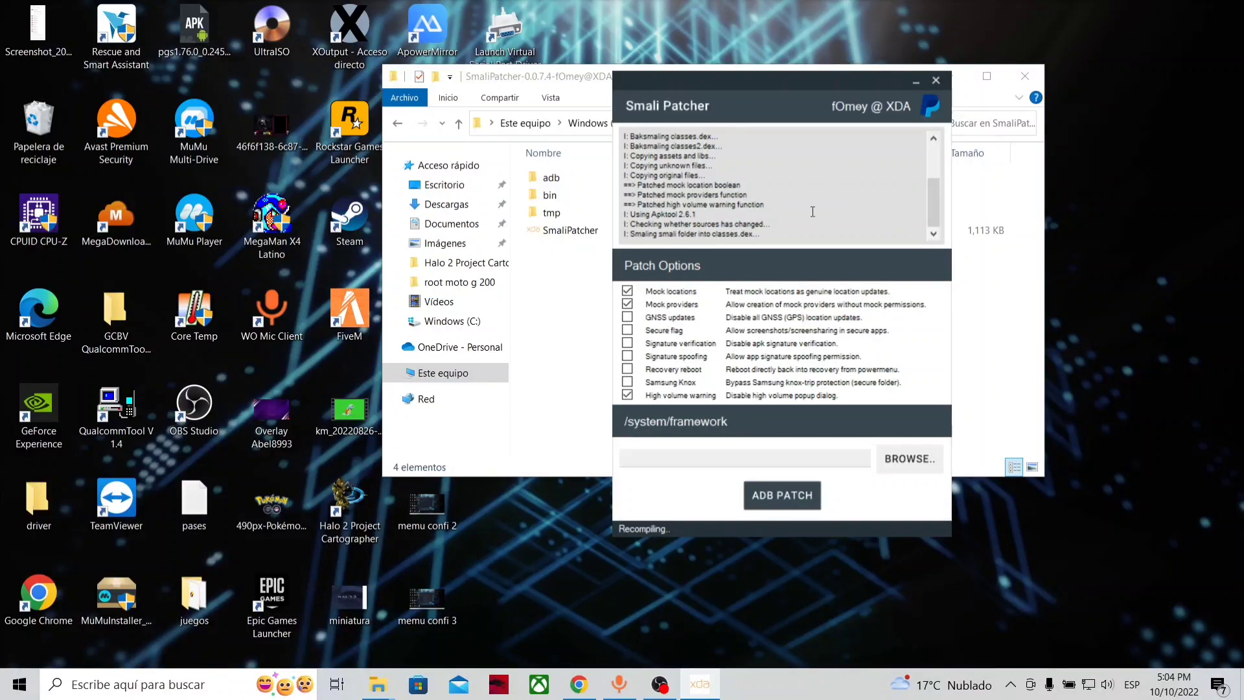
drag(727, 158, 676, 241)
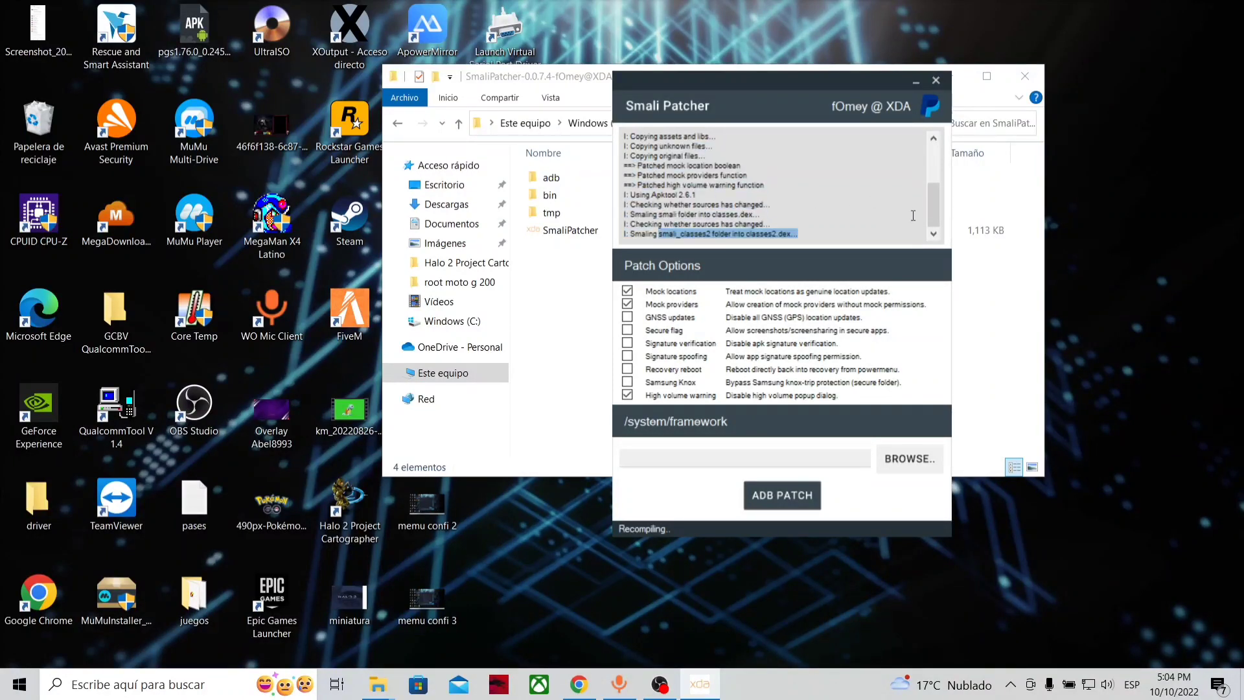
drag(932, 219, 927, 166)
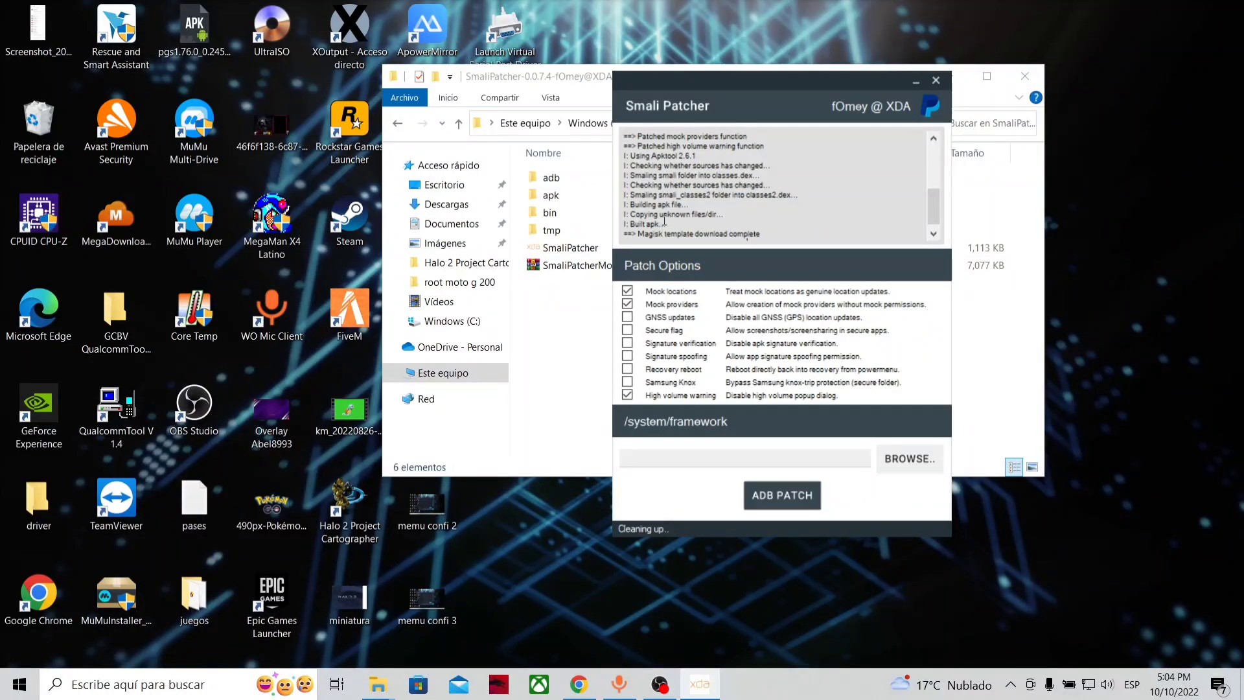
drag(934, 214, 933, 188)
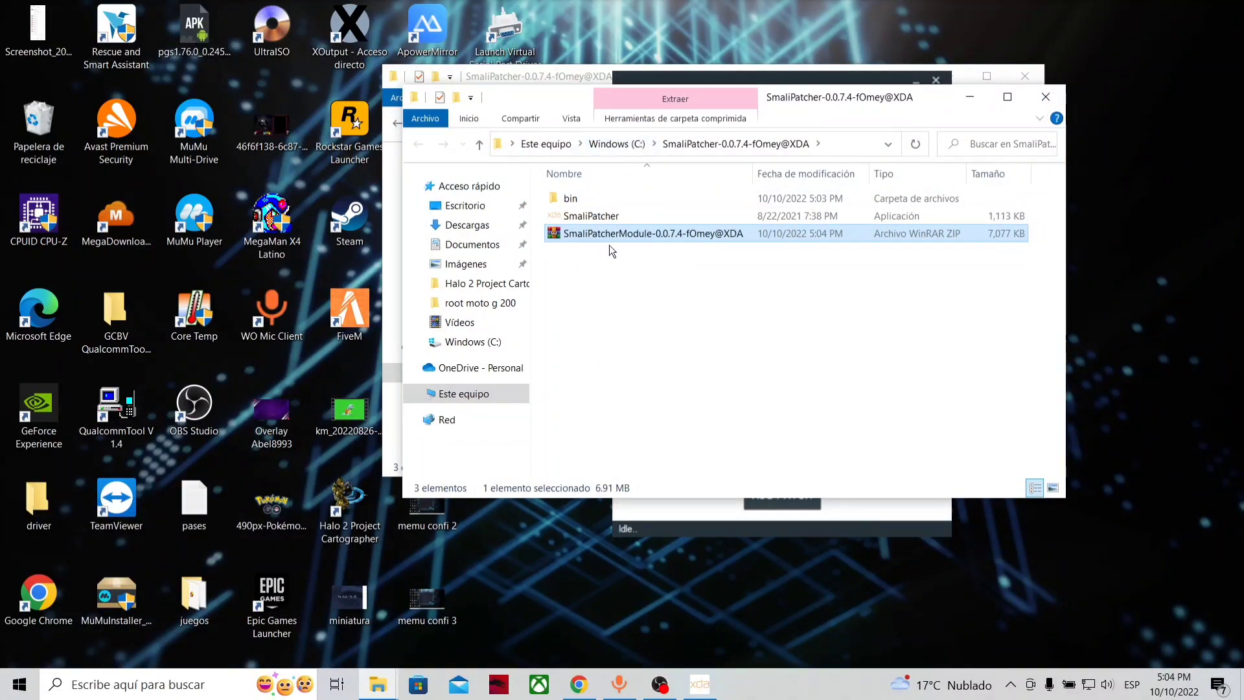
click(970, 97)
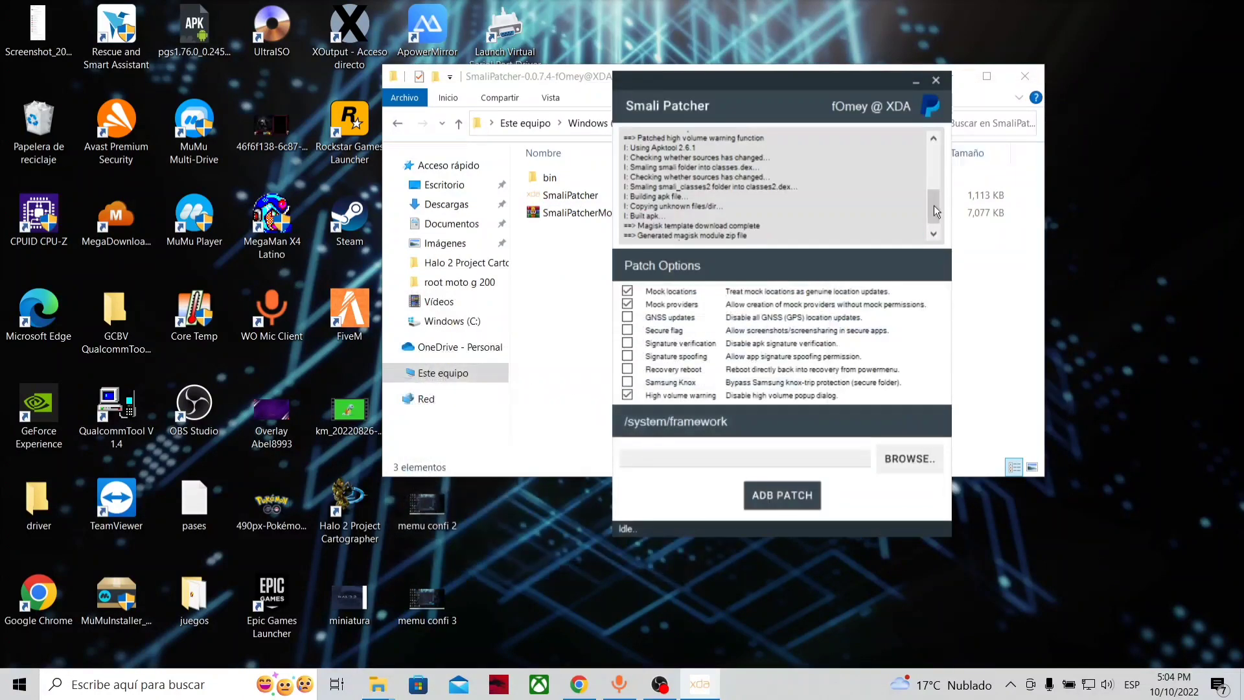
scroll(939, 204, up, 5)
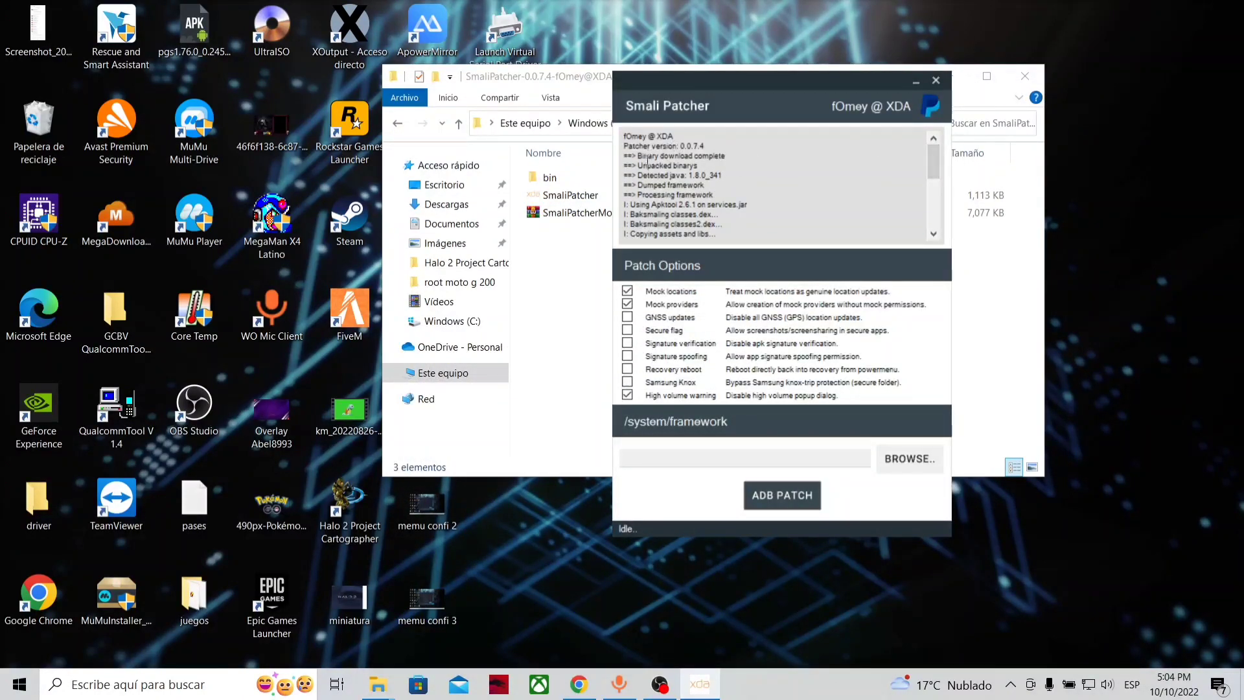
drag(937, 156, 934, 215)
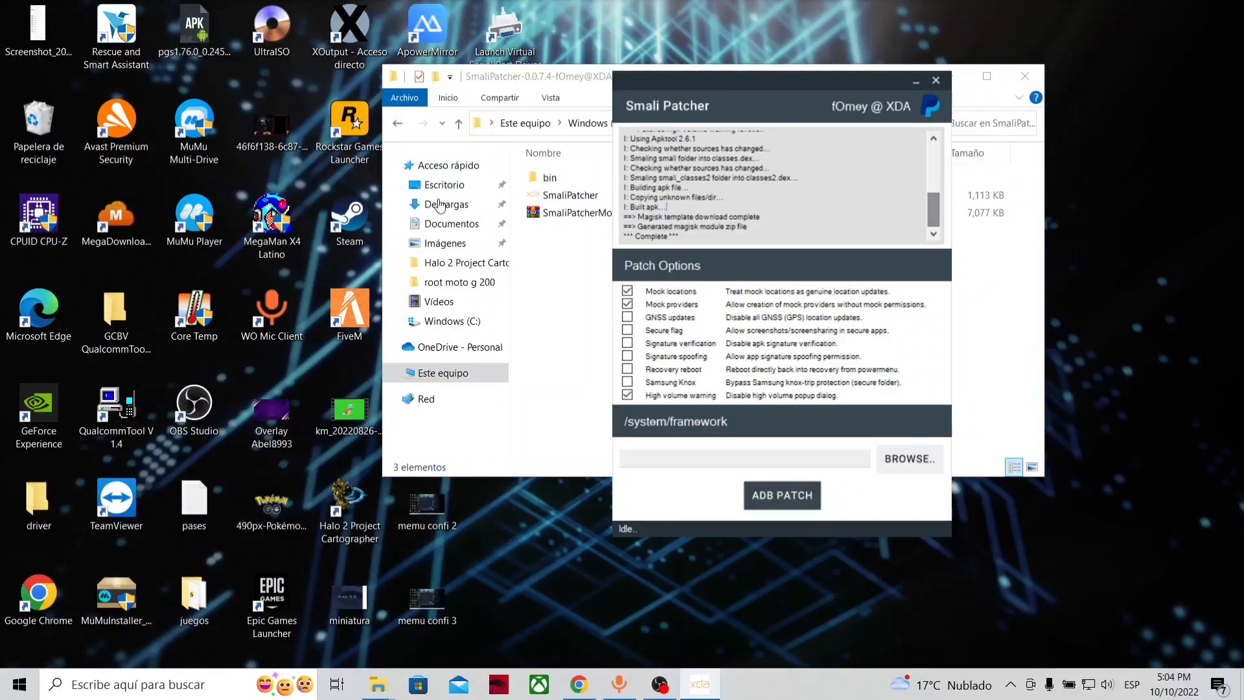
click(936, 79)
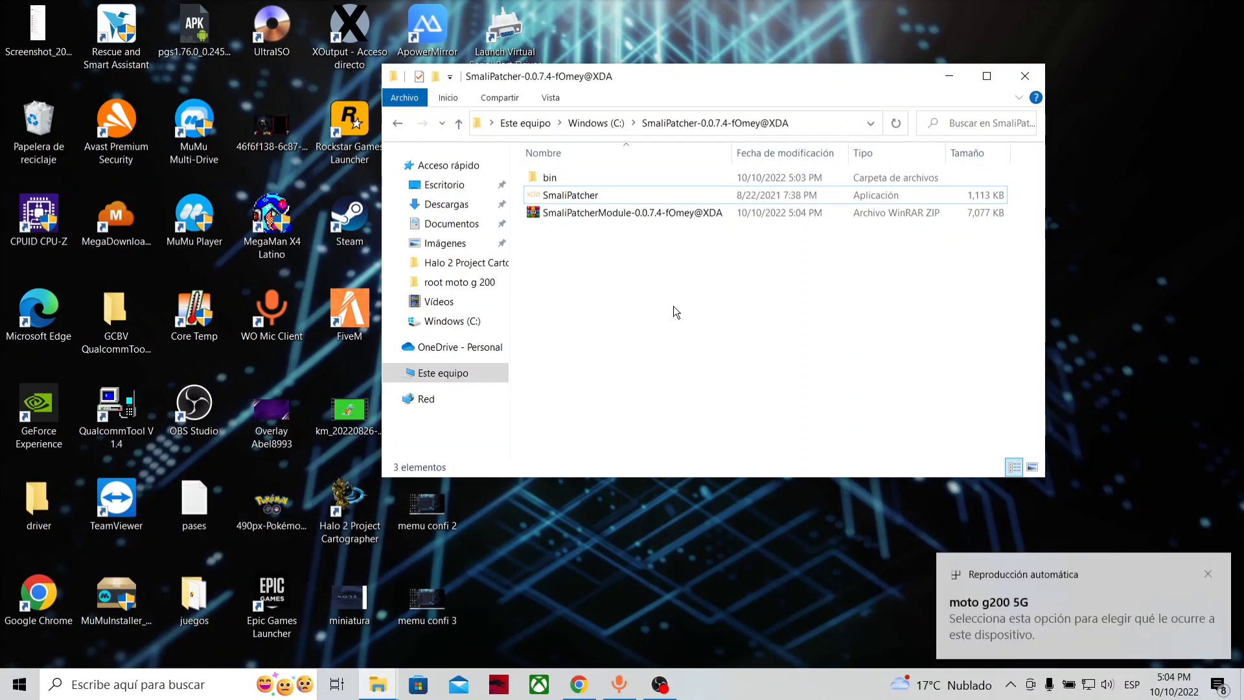
Copy SmaliPatcherModule-0.0.7.4-fOmey@XDA from the extracted folder into the shared internal storage of the moto g200 5G
click(639, 219)
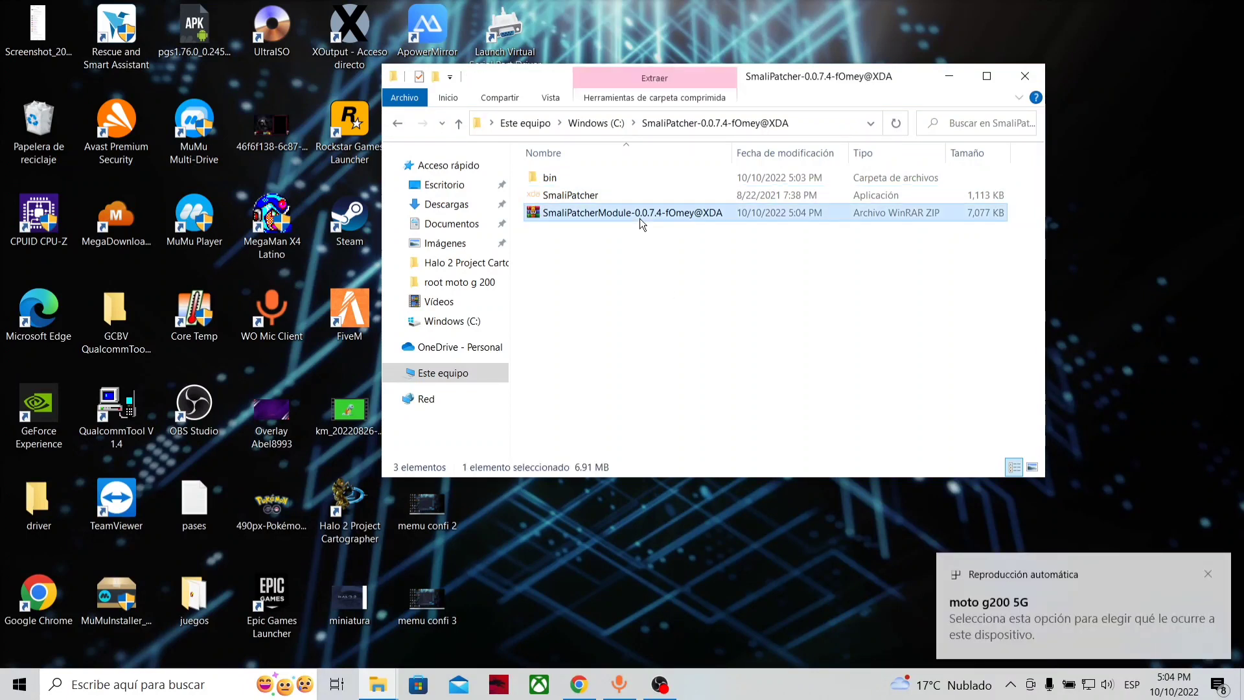
right_click(613, 212)
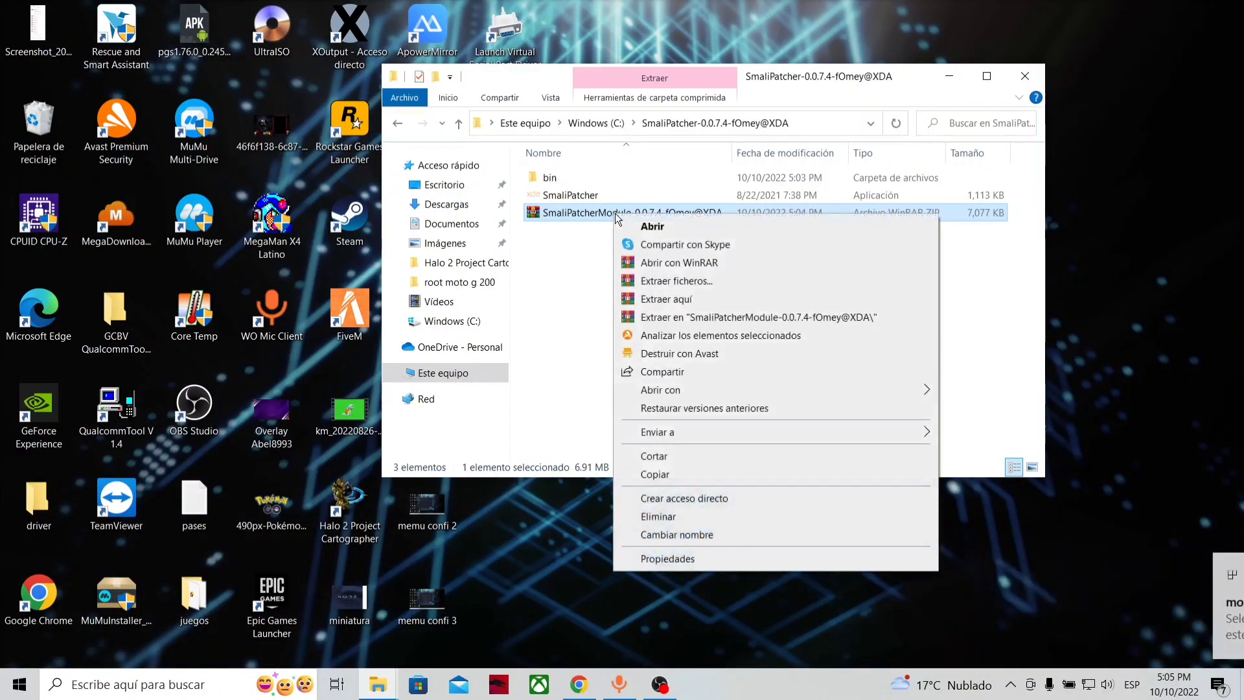
click(651, 479)
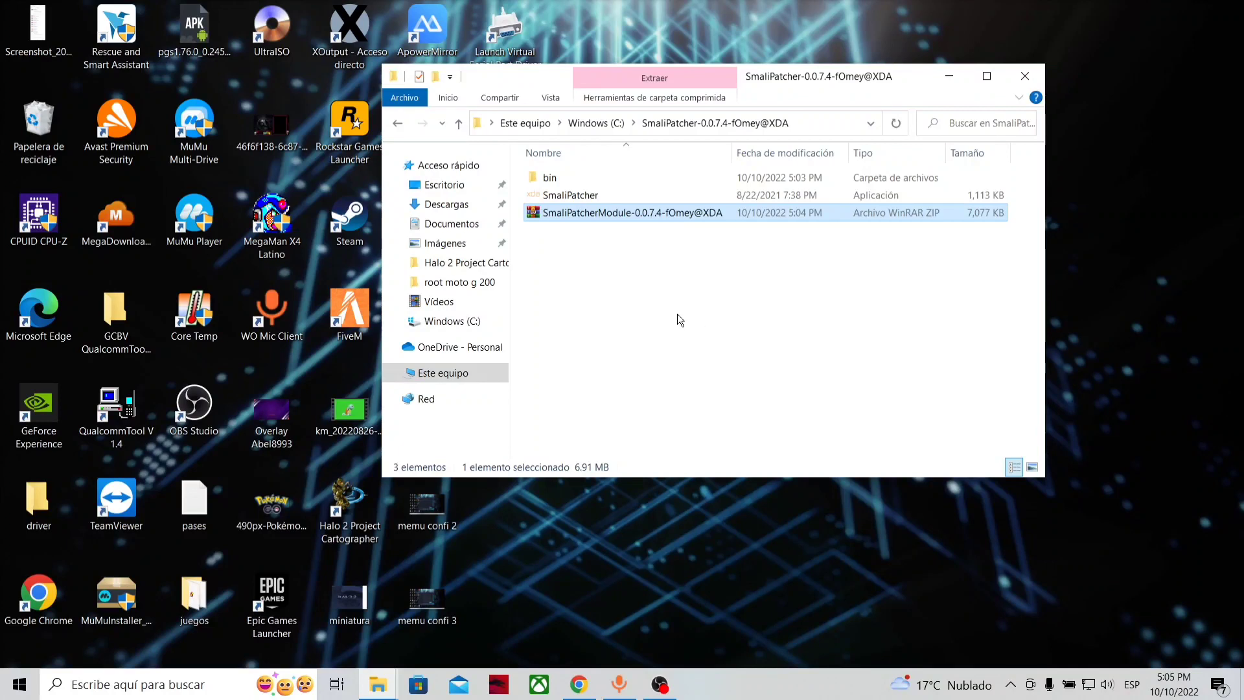
click(442, 382)
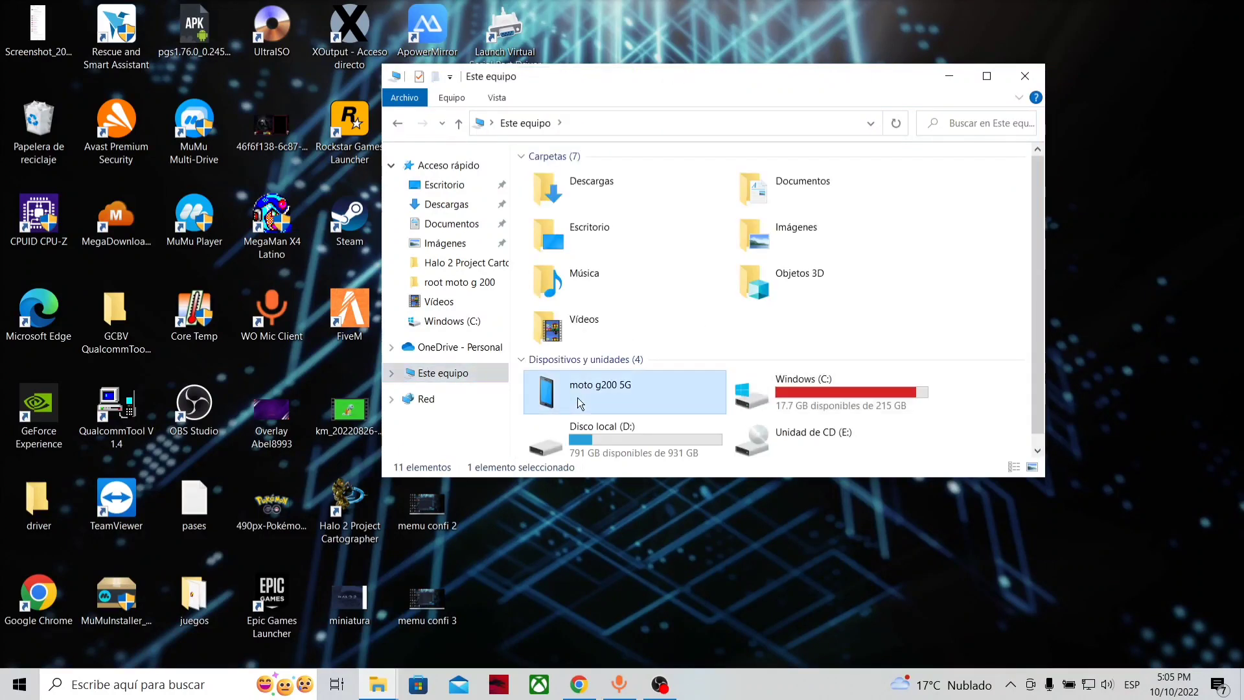
double_click(577, 398)
double_click(611, 180)
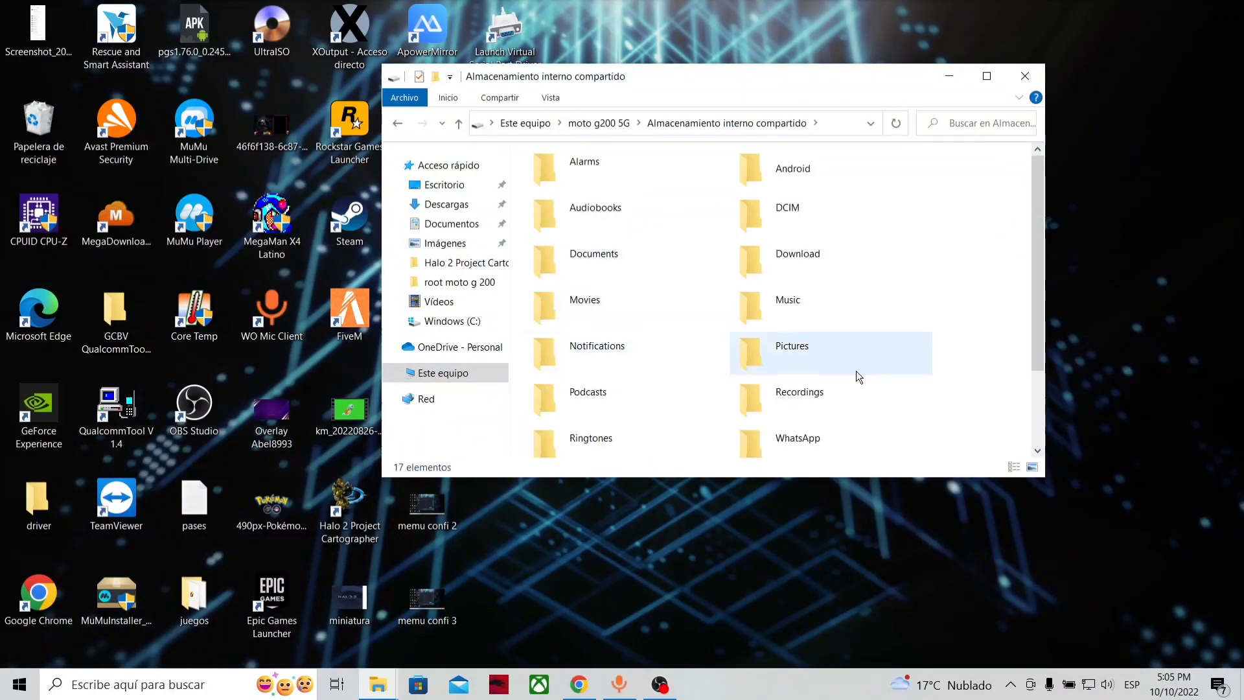
right_click(1000, 286)
click(1033, 379)
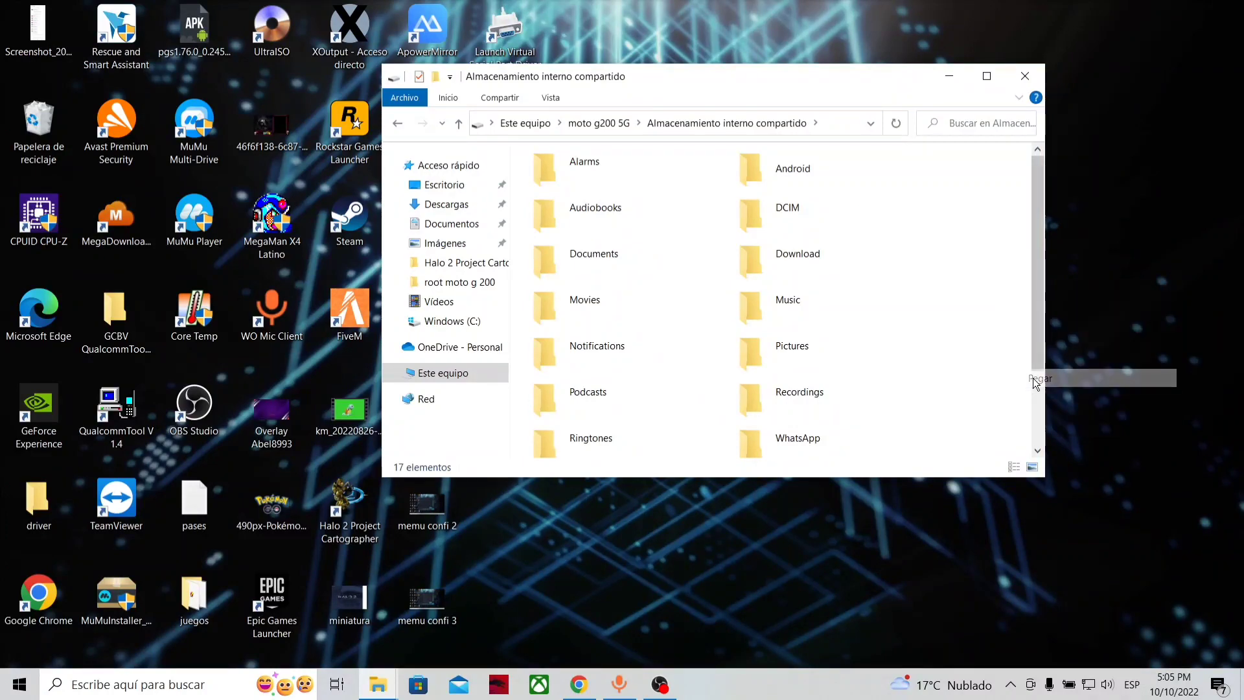
scroll(908, 391, down, 3)
scroll(831, 413, up, 3)
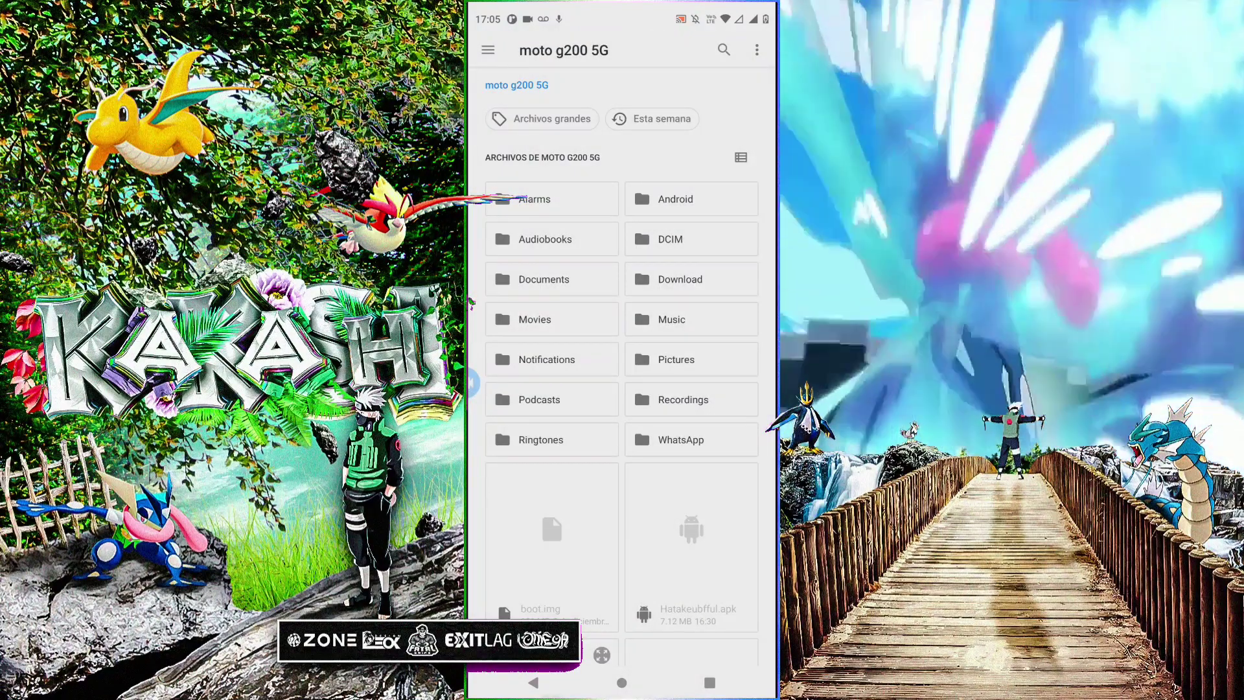
Install the SmaliPatcherModule zip from the phone's internal storage as a Magisk module and restart the phone
scroll(620, 363, down, 3)
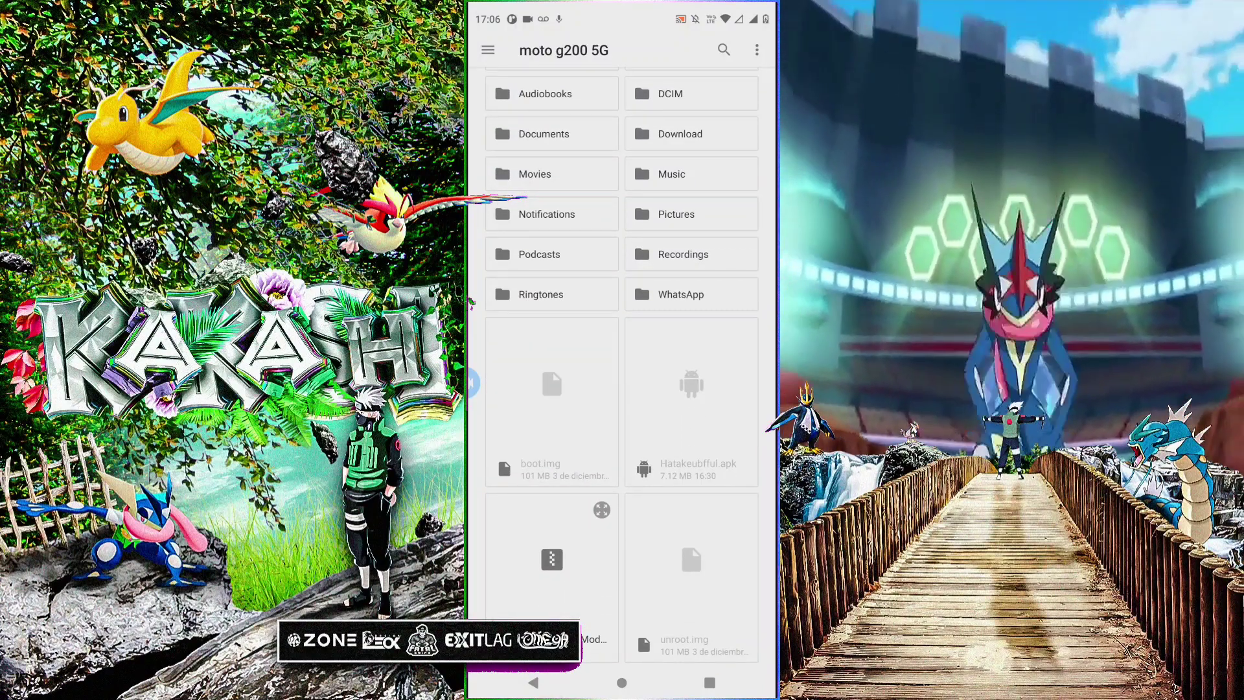
click(551, 559)
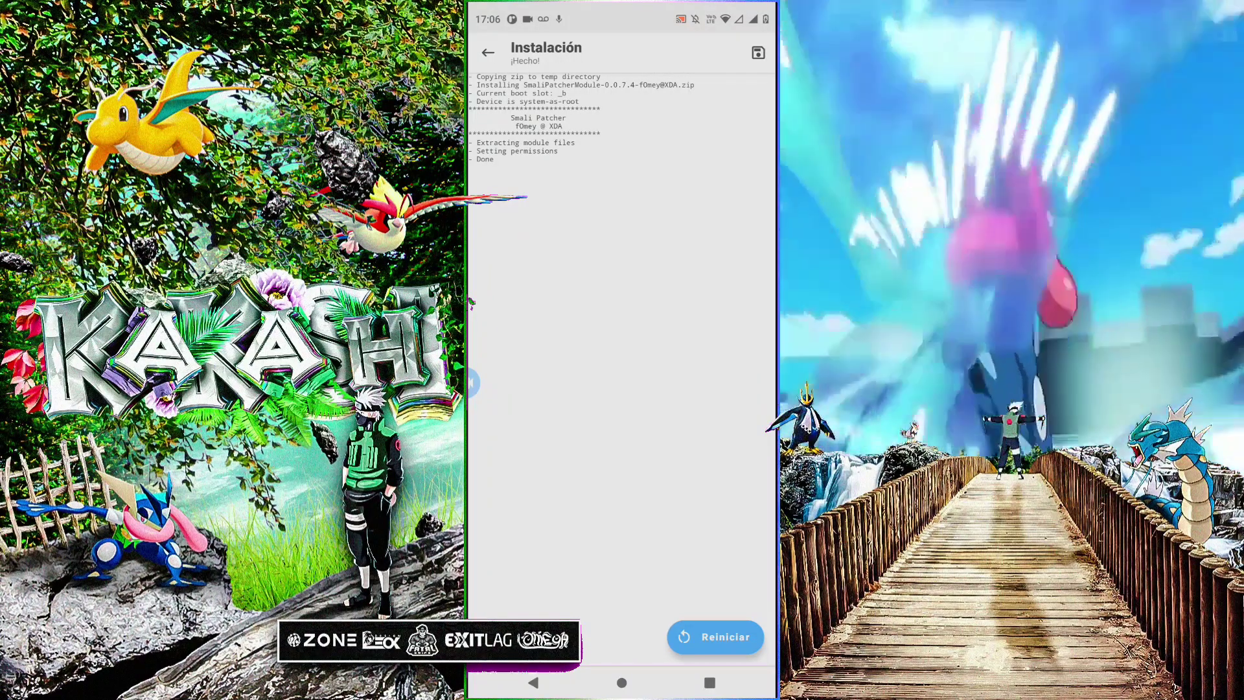
click(473, 383)
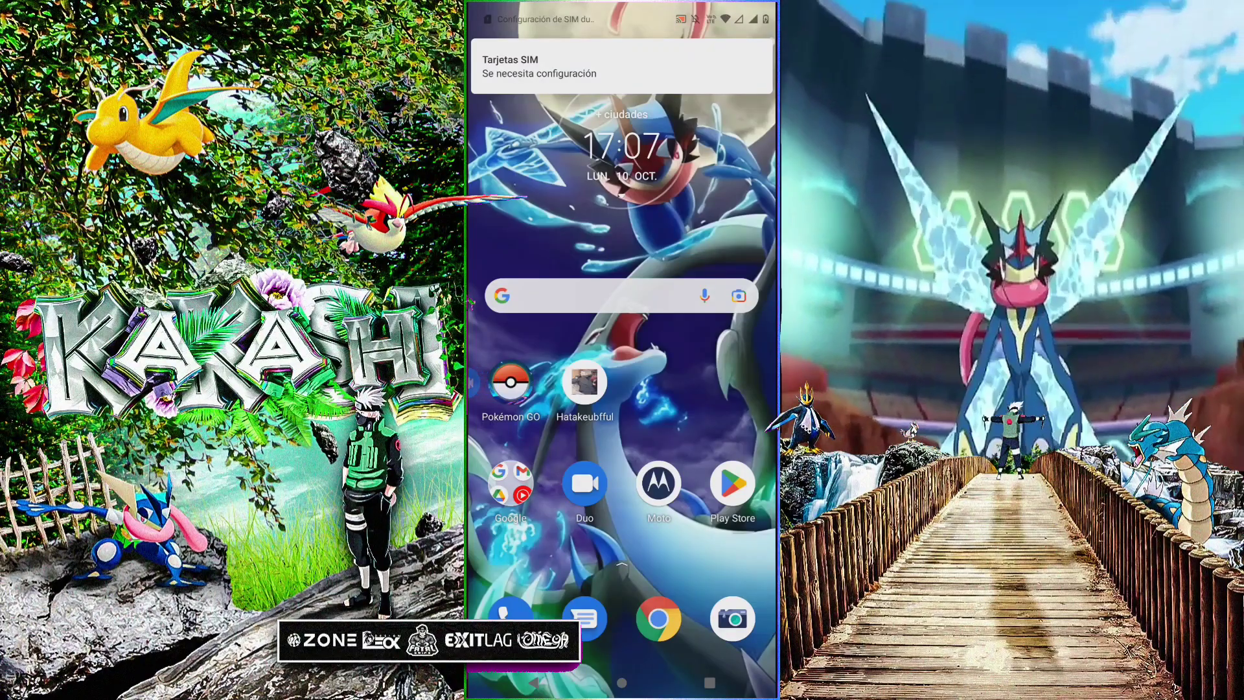
Open Magisk from the phone's app drawer, check the installed modules for Smali Patcher, and return to the Magisk start screen
mouse_move(518, 337)
mouse_down()
mouse_move(732, 337)
mouse_move(519, 337)
mouse_up()
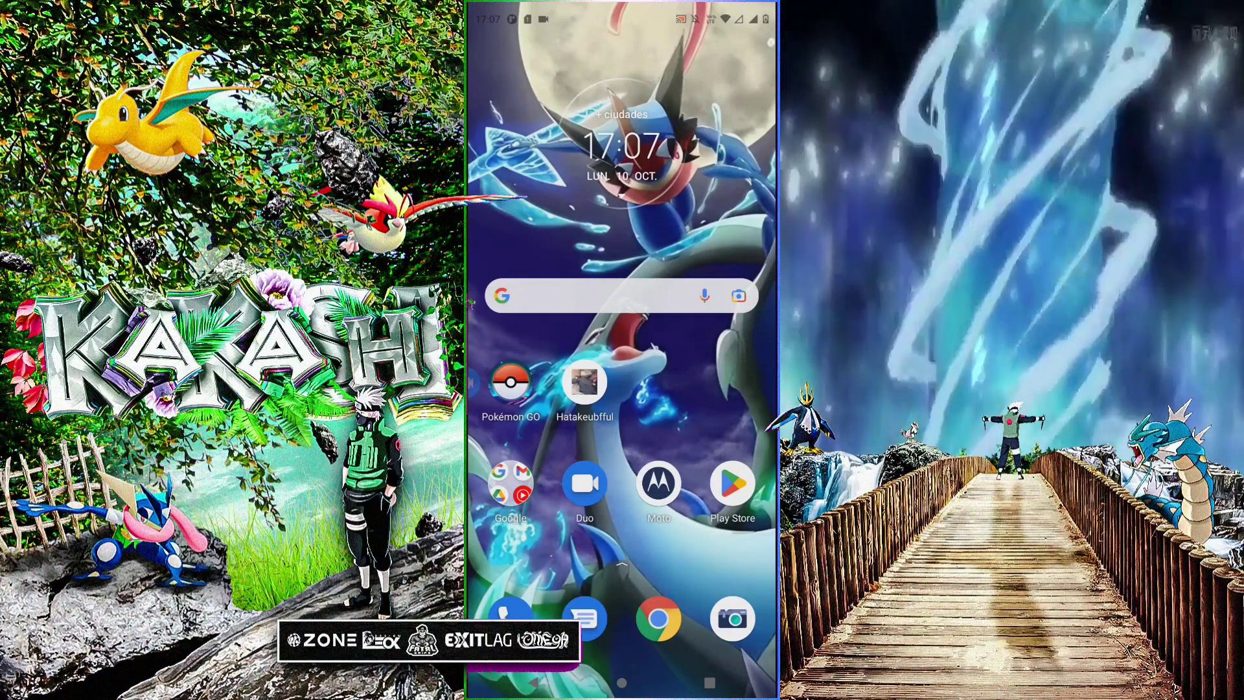
drag(622, 564, 622, 389)
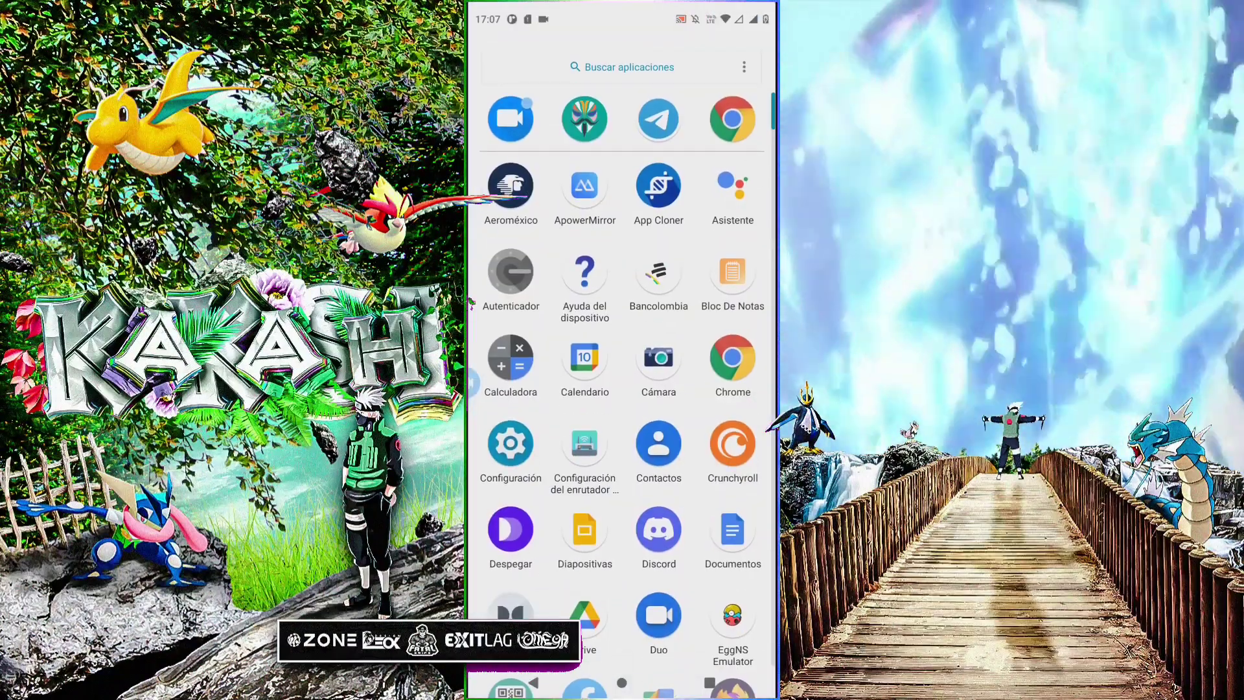
click(586, 119)
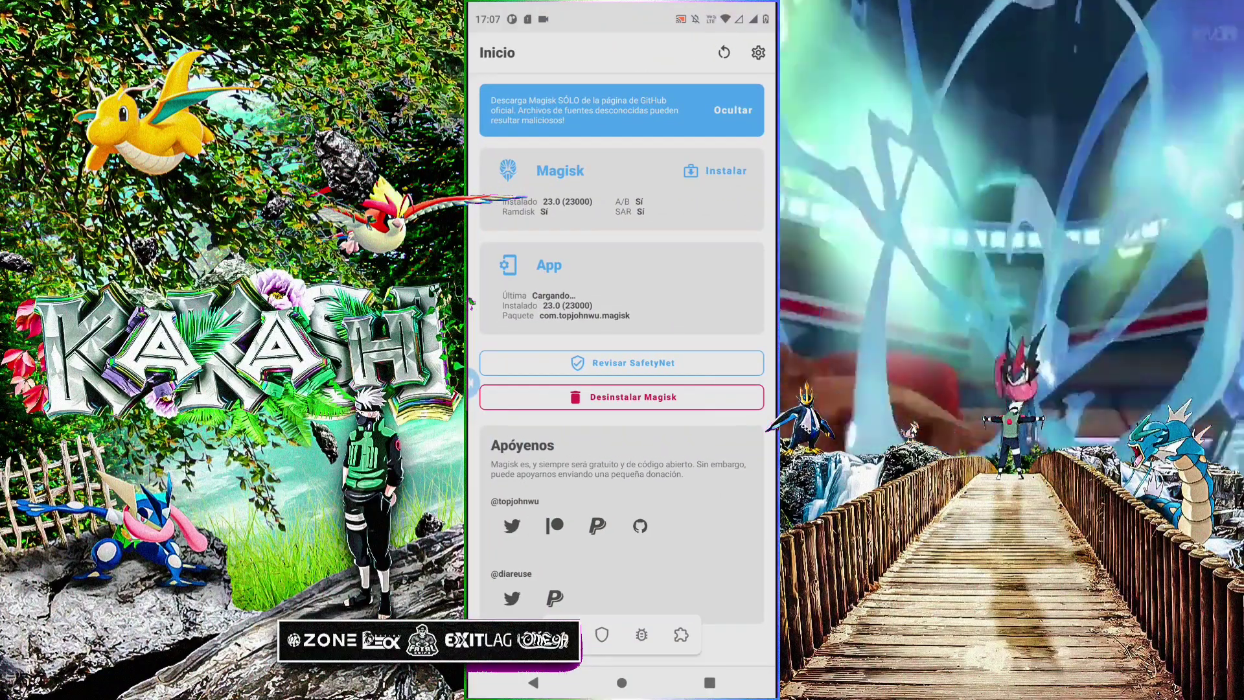
click(680, 634)
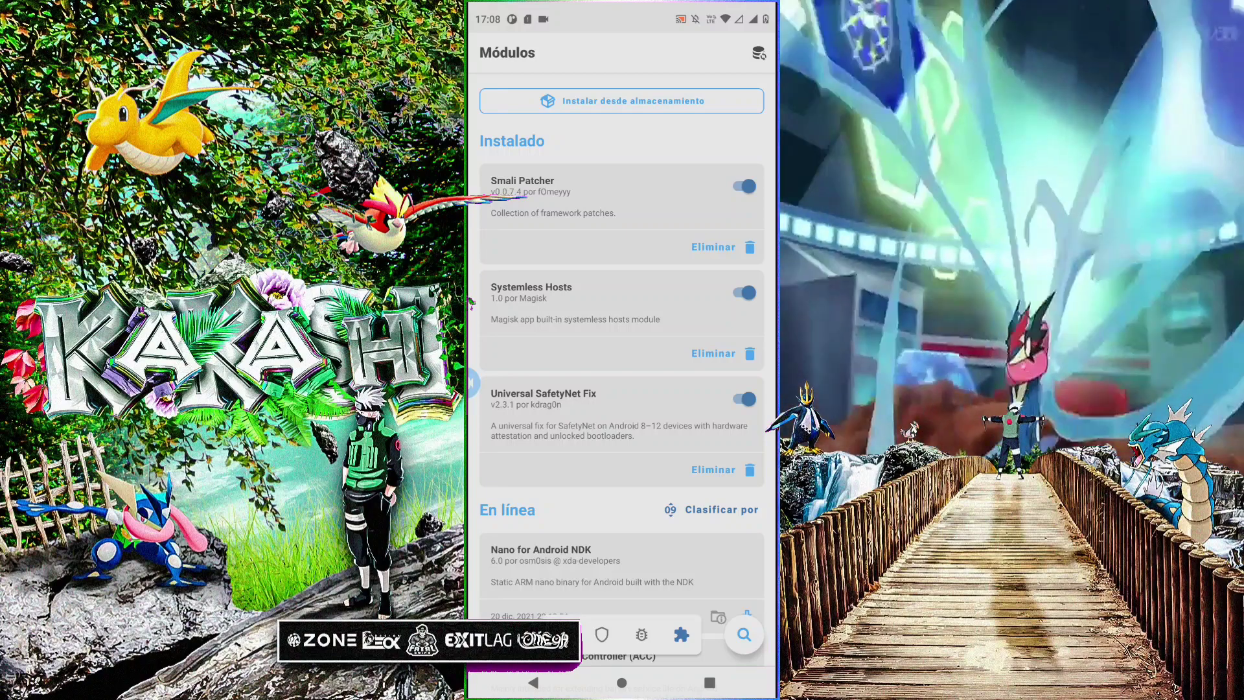
key(Escape)
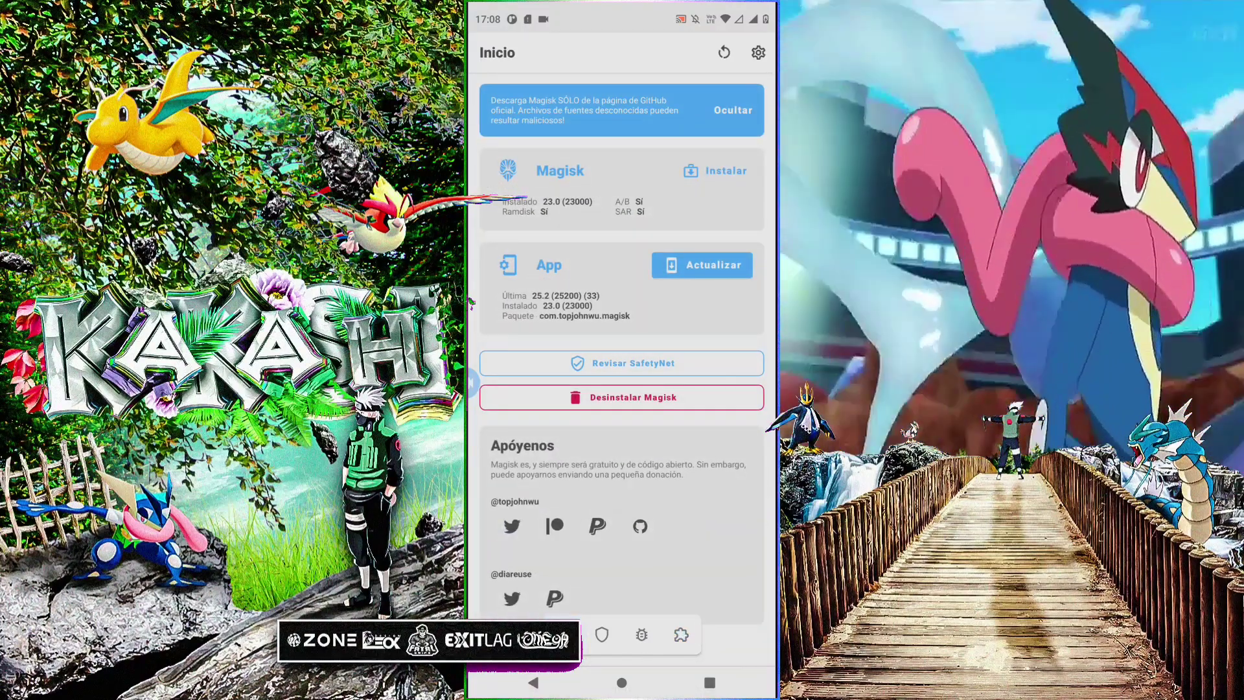
Open the Magisk app's settings
click(758, 52)
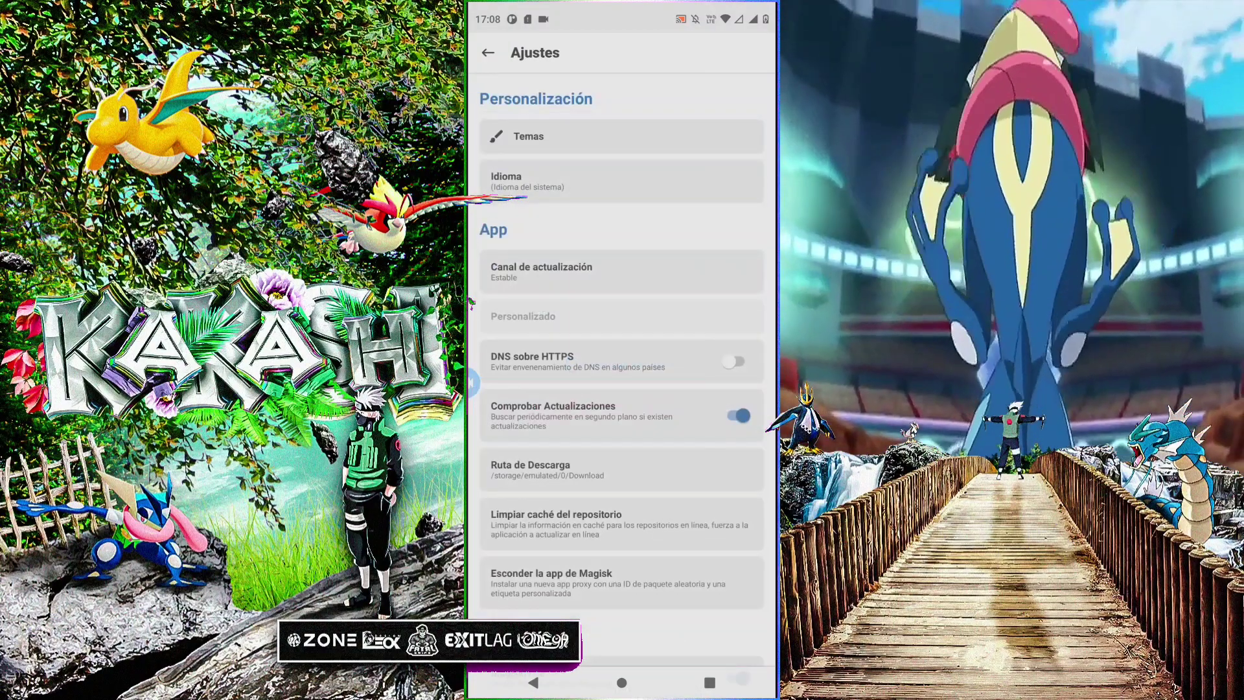